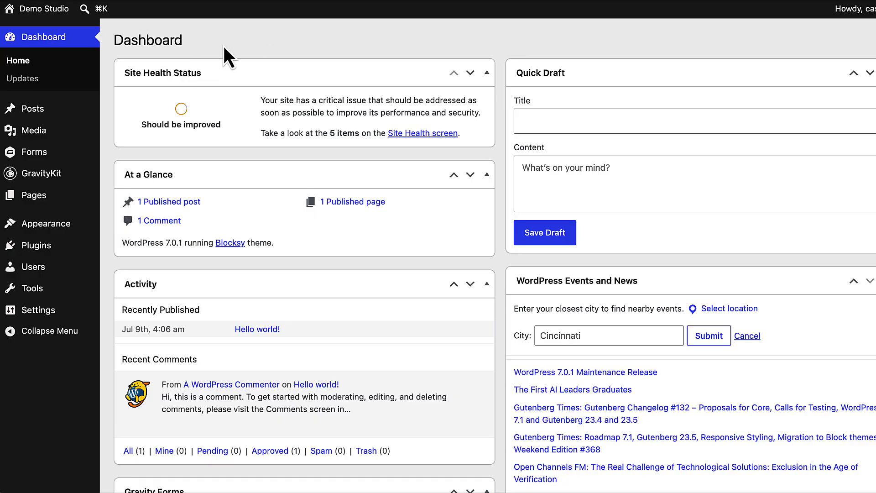
- Open the entries of the Job applications form and review the full list of submitted applications
mouse_move(68, 157)
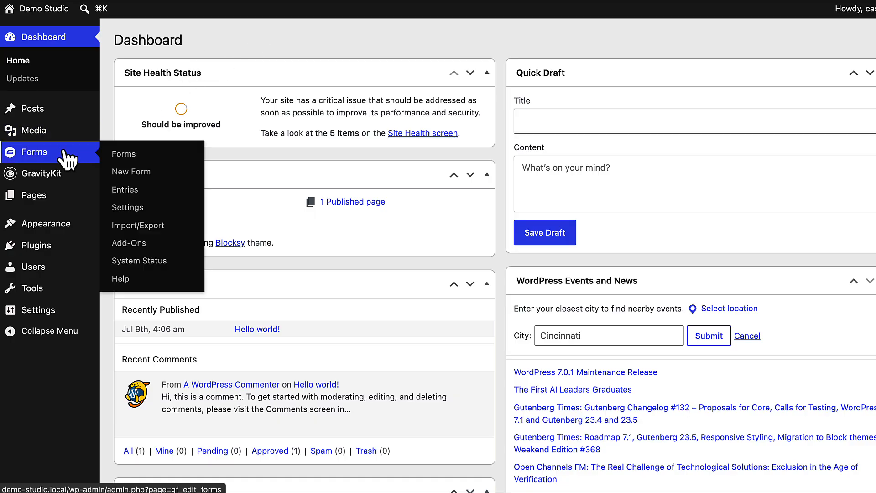
click(124, 153)
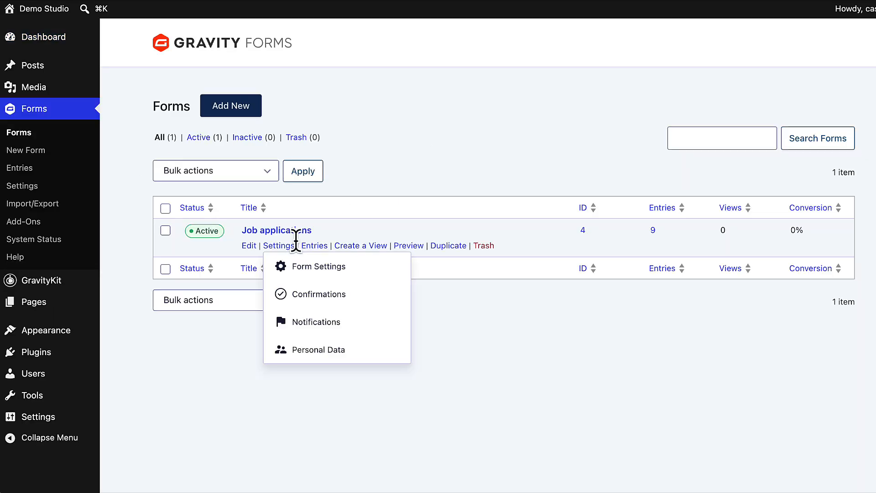
click(314, 246)
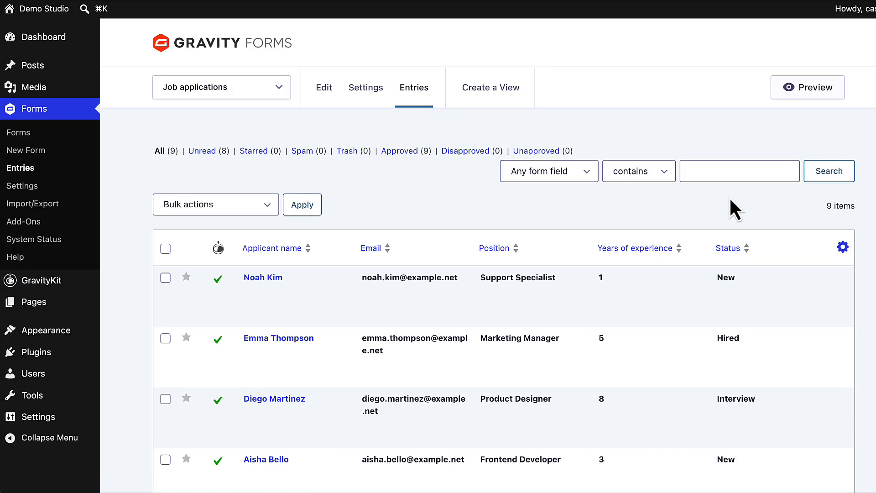
scroll(860, 214, down, 5)
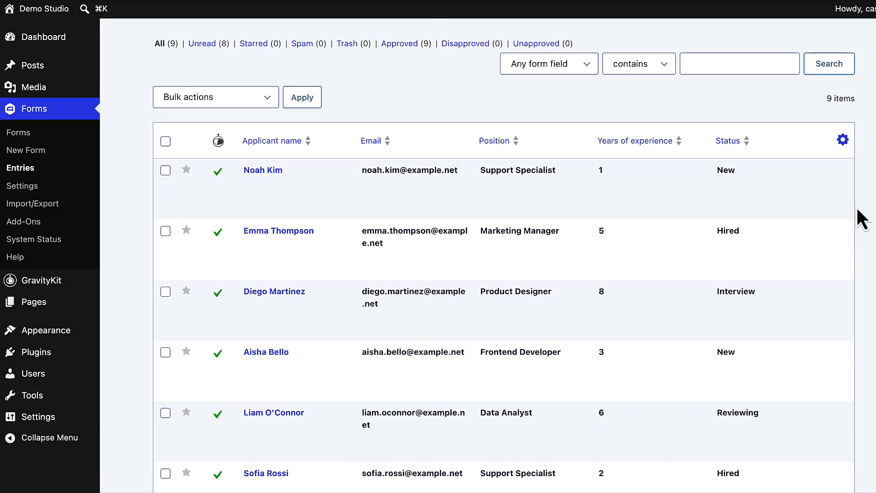
scroll(860, 219, down, 3)
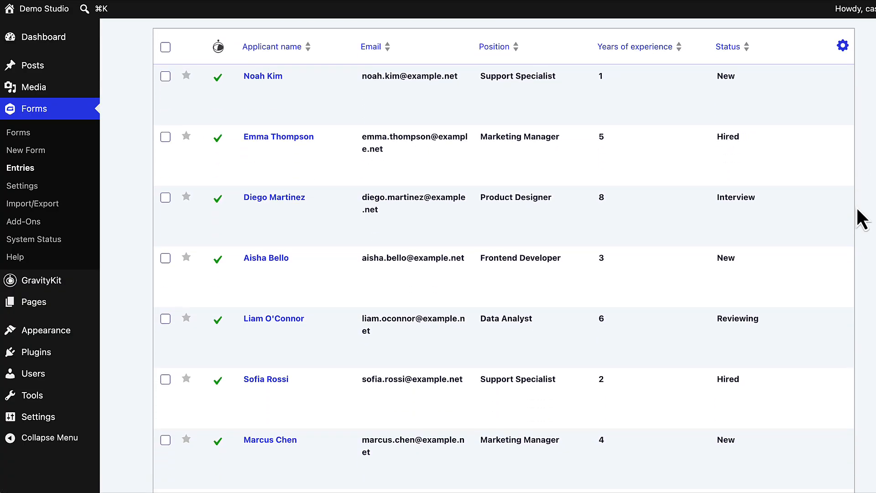
scroll(860, 219, down, 6)
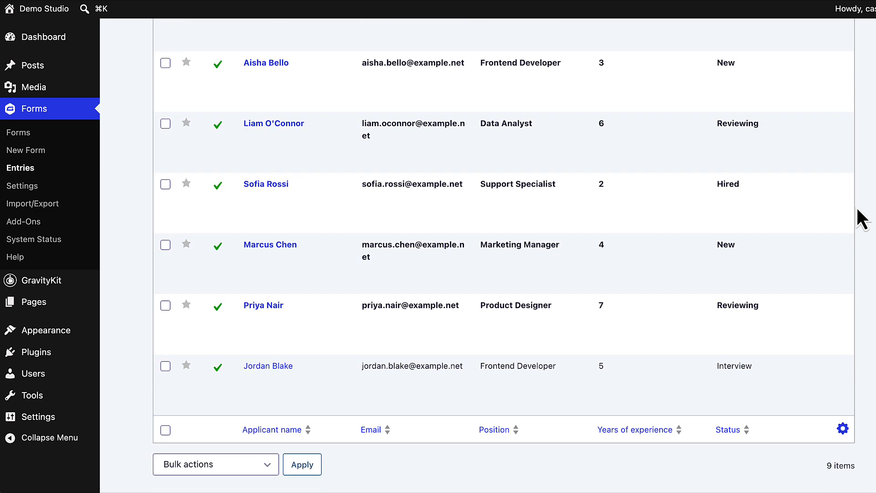
scroll(862, 219, up, 6)
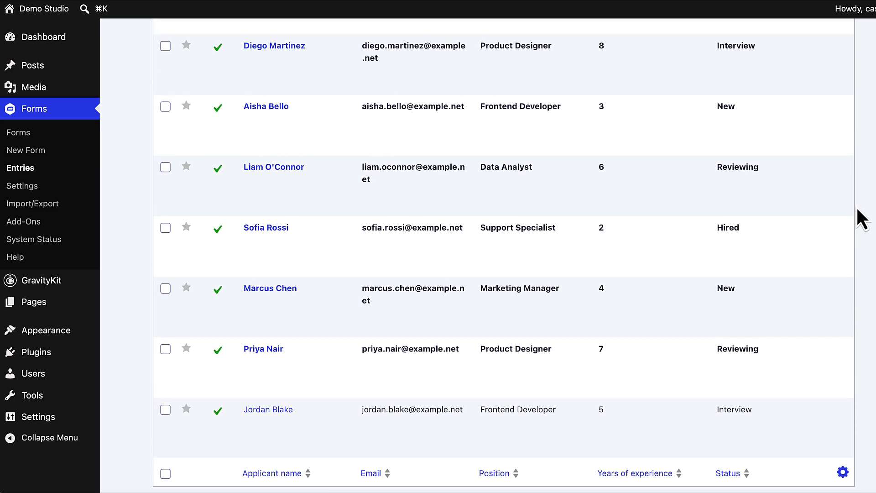
scroll(862, 218, up, 10)
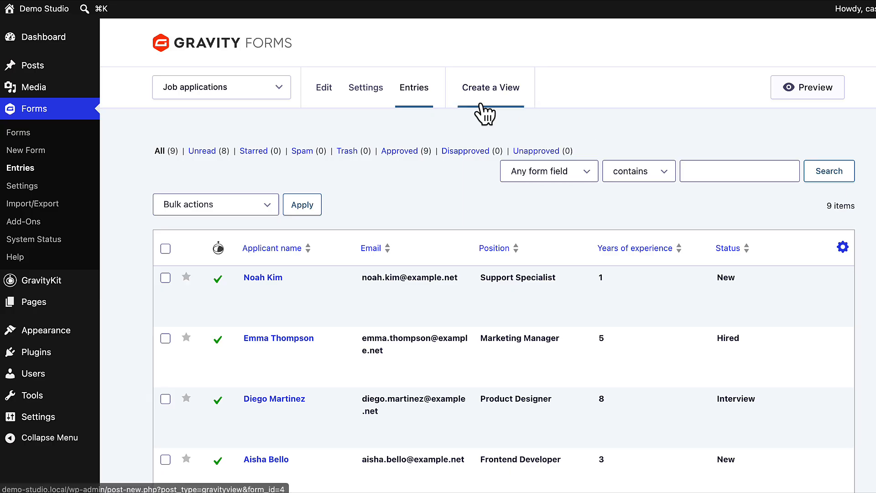
- Create a new GravityKit View and name it "Job applcations"
mouse_move(83, 284)
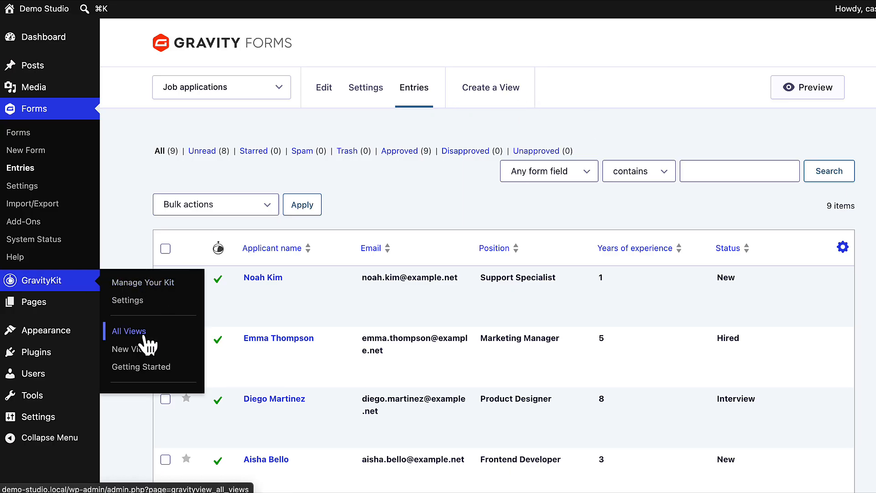
click(151, 351)
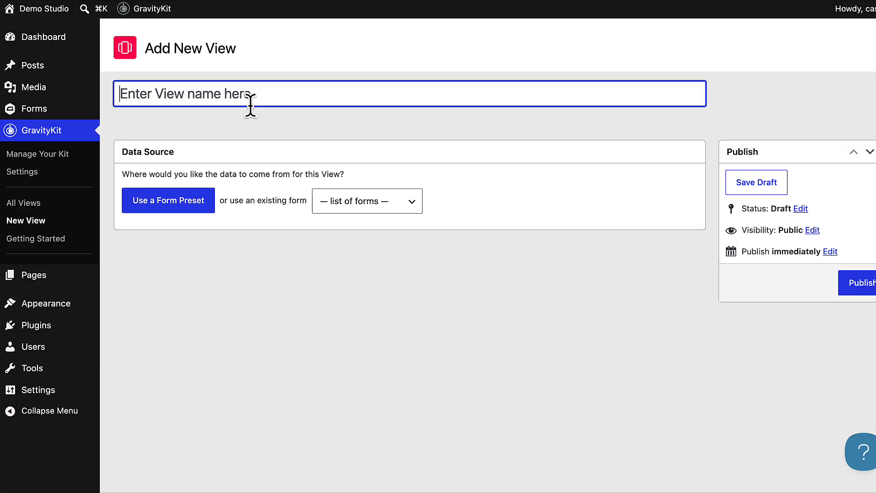
text(Job applcations)
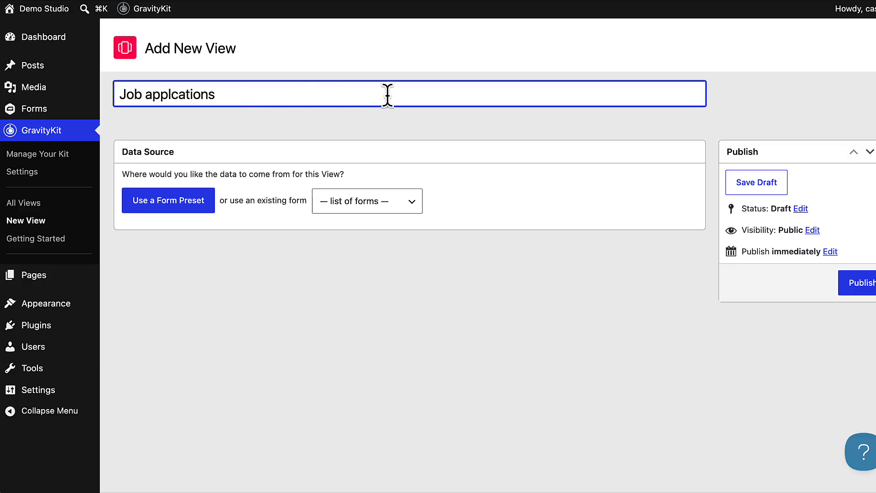
click(400, 115)
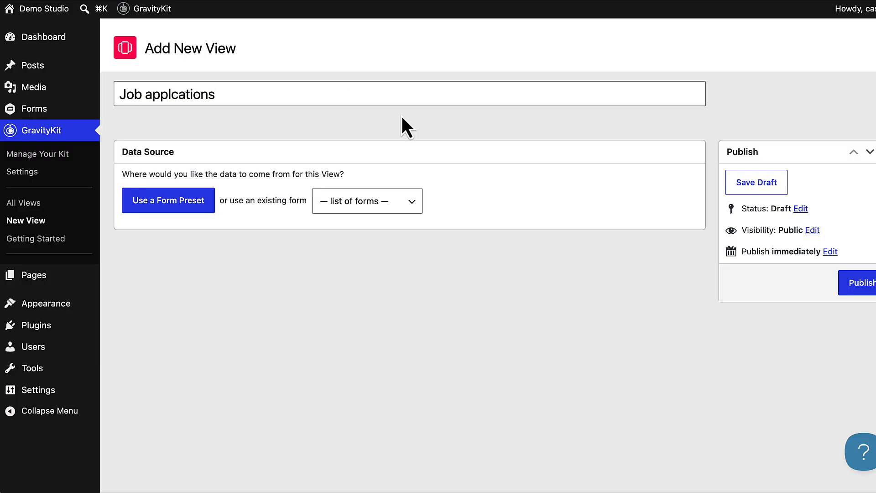
- Set the existing Job applications (#4) form as the View's data source and choose the Table view type
click(412, 210)
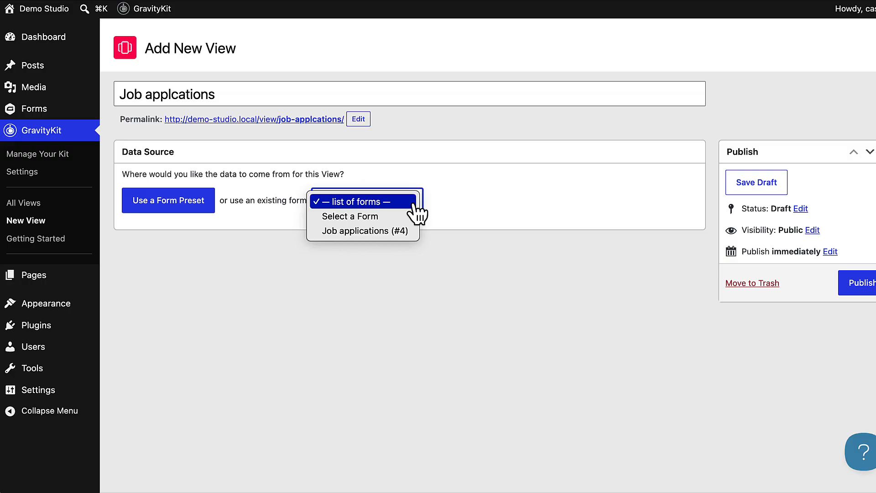
click(392, 232)
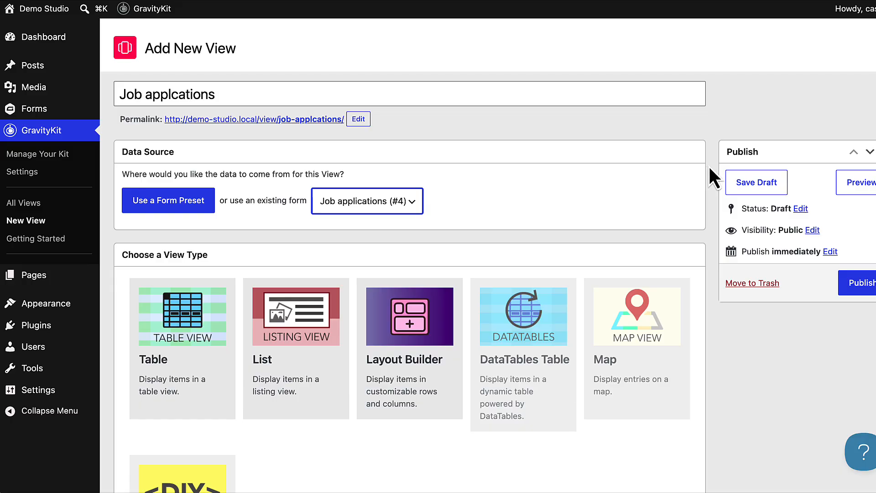
scroll(708, 165, down, 3)
scroll(709, 168, down, 1)
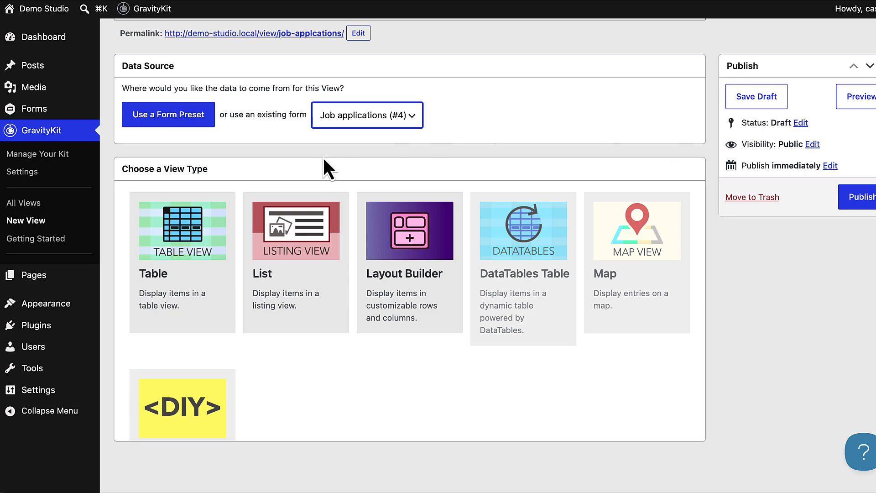
mouse_move(206, 245)
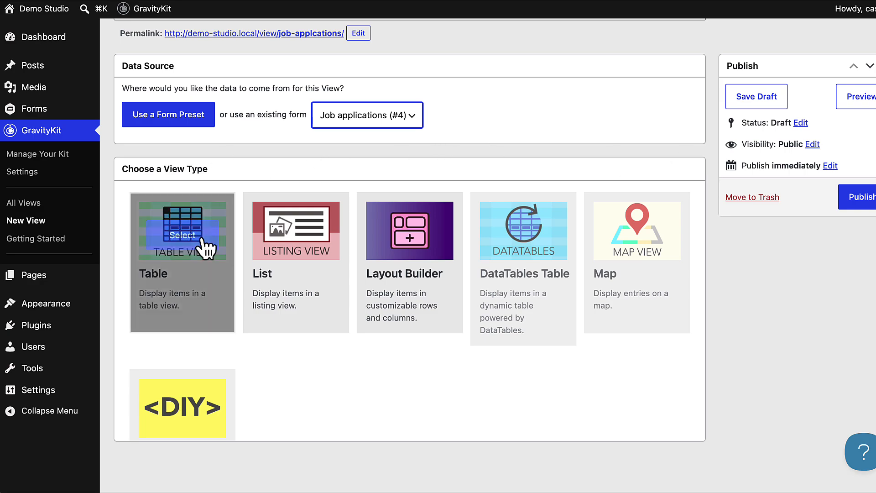
click(187, 240)
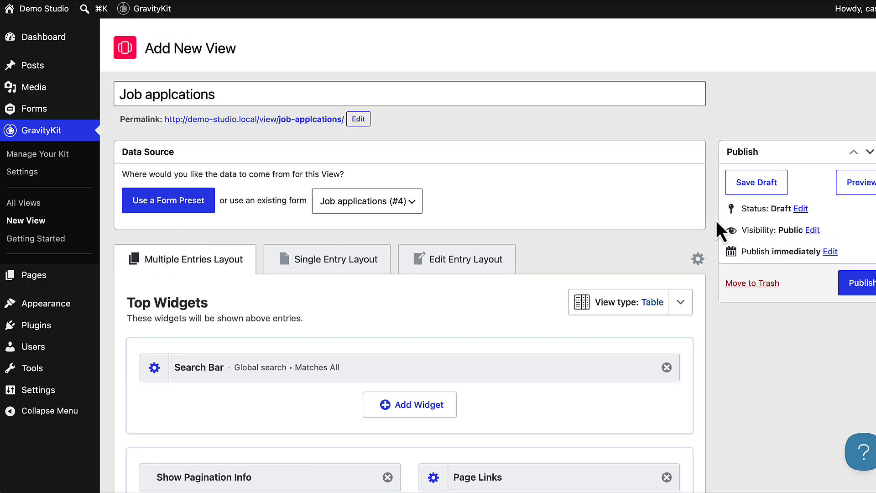
- Review the top widgets, visible table columns and bottom widgets of the Multiple Entries layout
scroll(709, 222, down, 4)
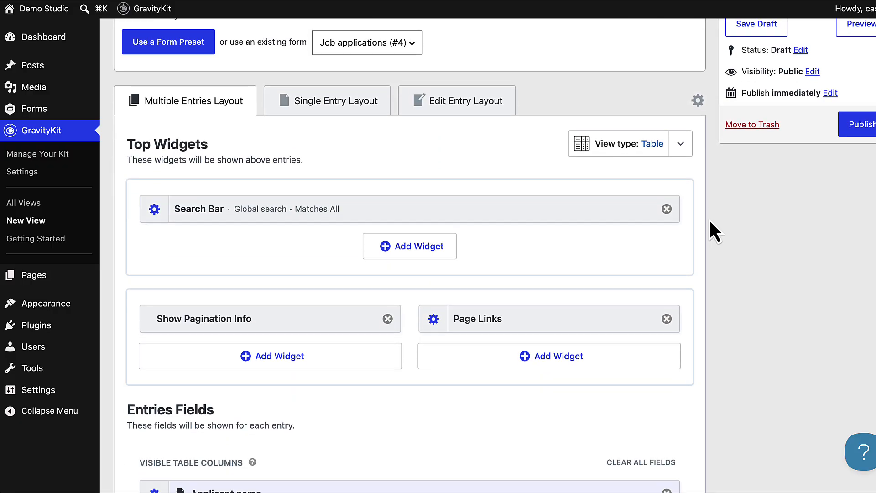
scroll(710, 222, down, 2)
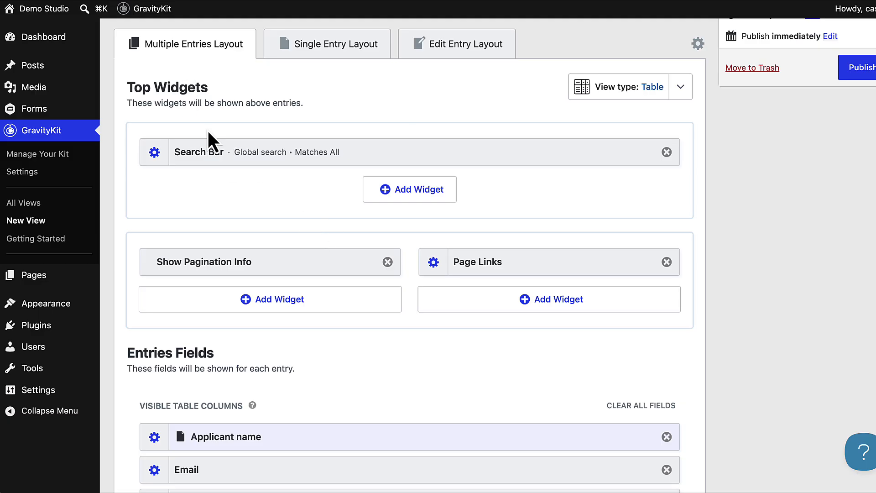
scroll(324, 237, down, 5)
scroll(325, 237, down, 2)
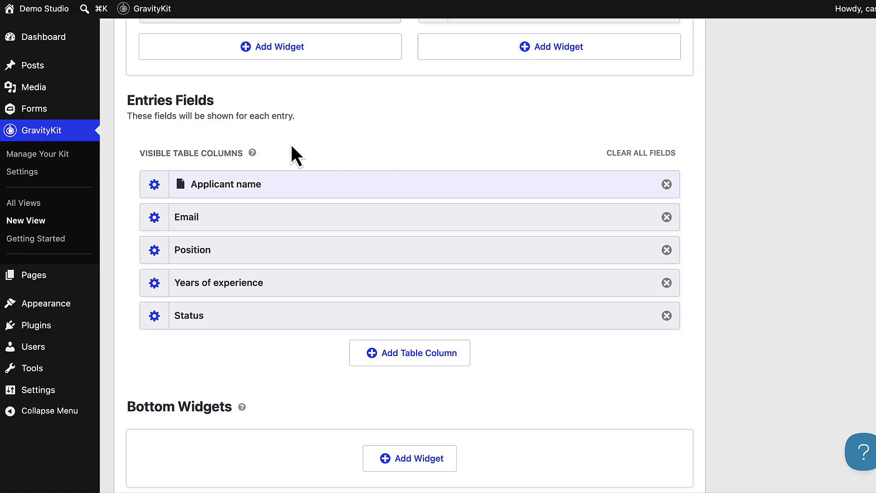
drag(293, 177, 528, 354)
scroll(728, 313, down, 5)
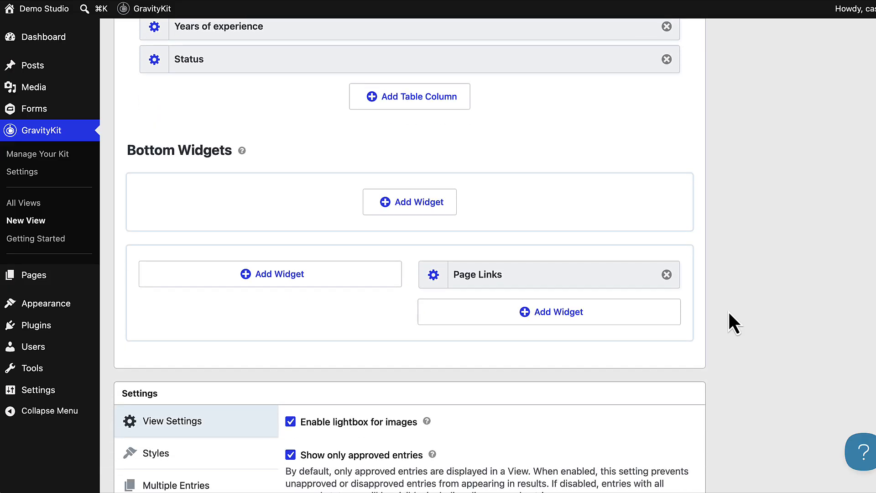
scroll(728, 312, up, 3)
scroll(728, 313, up, 7)
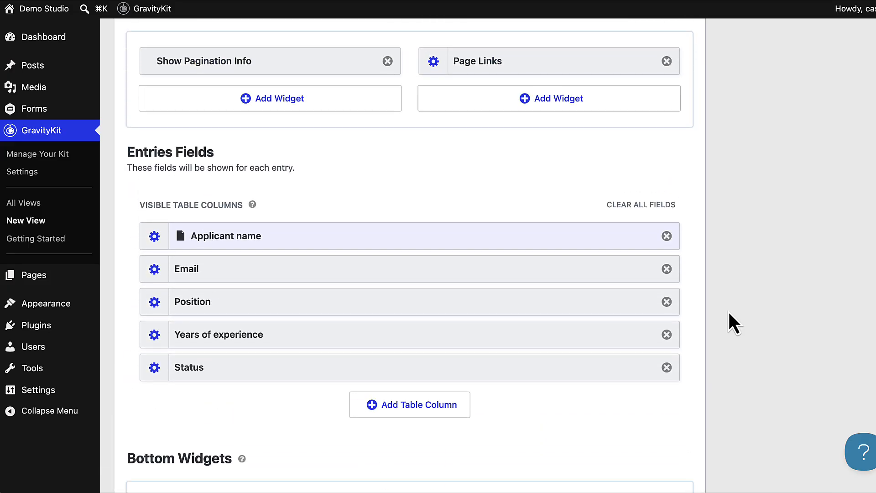
scroll(728, 319, up, 2)
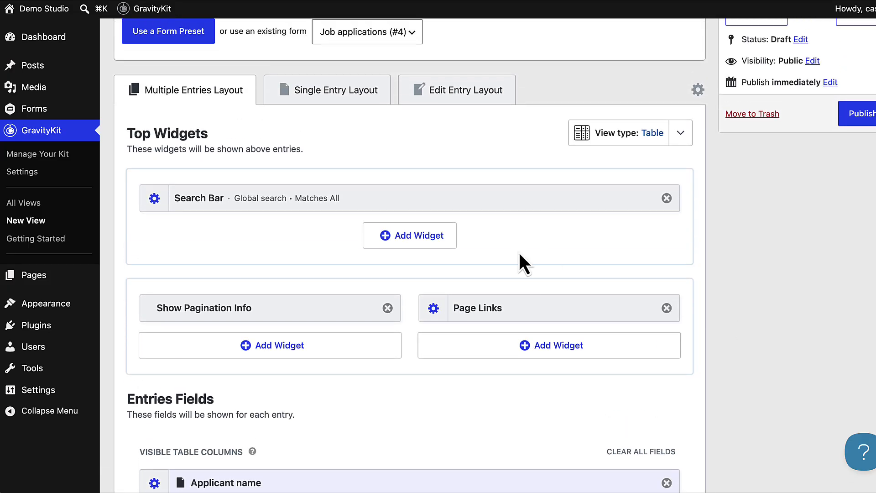
- Look through the widgets available for the area under the Search Bar without adding one
click(424, 238)
scroll(608, 260, down, 2)
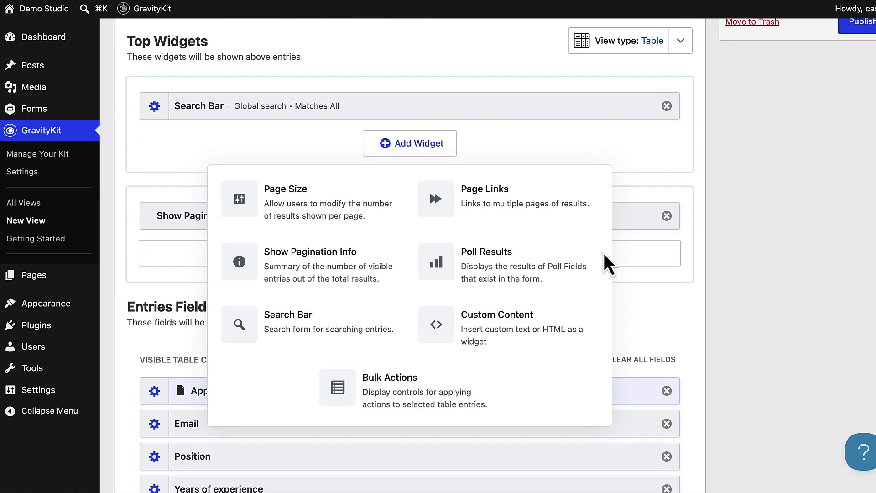
click(683, 296)
- Add a Date Created column to the visible table columns and place it first, above Applicant name
scroll(652, 301, down, 6)
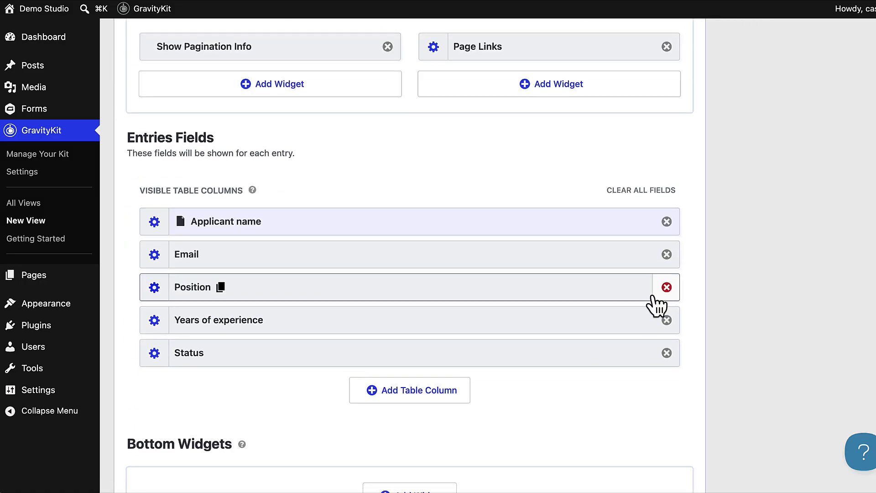
click(438, 302)
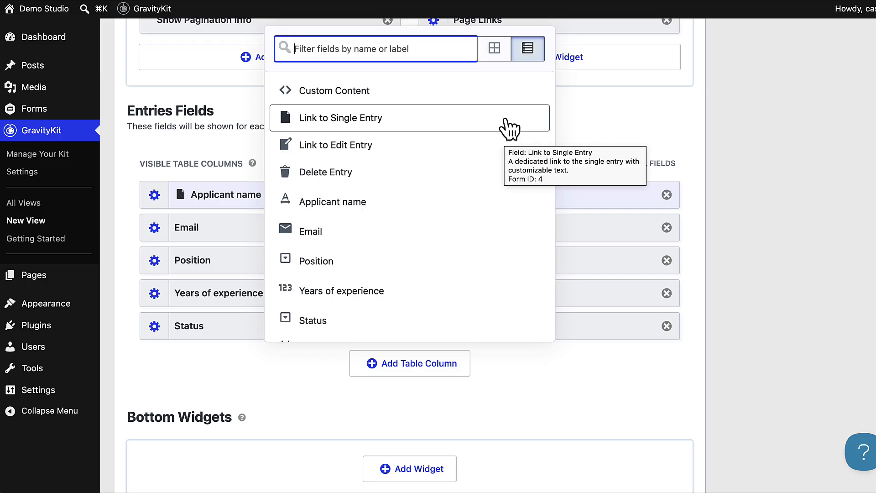
scroll(509, 129, down, 3)
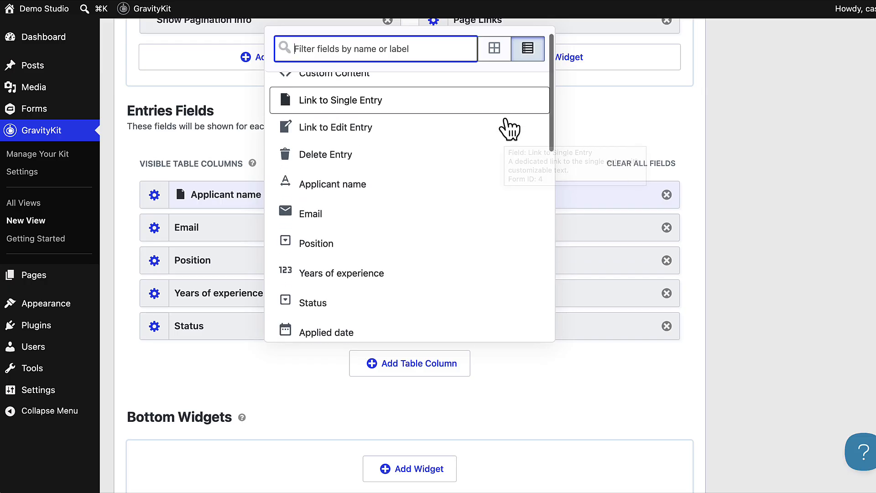
scroll(509, 129, down, 5)
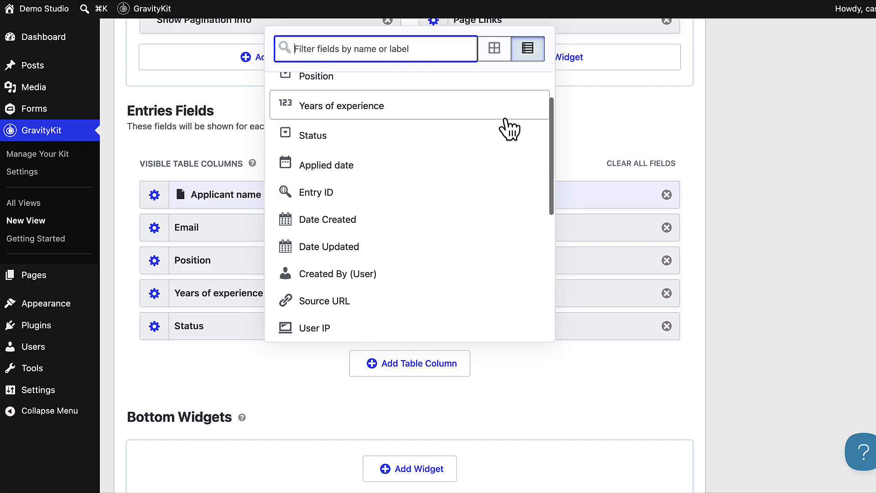
scroll(509, 129, down, 1)
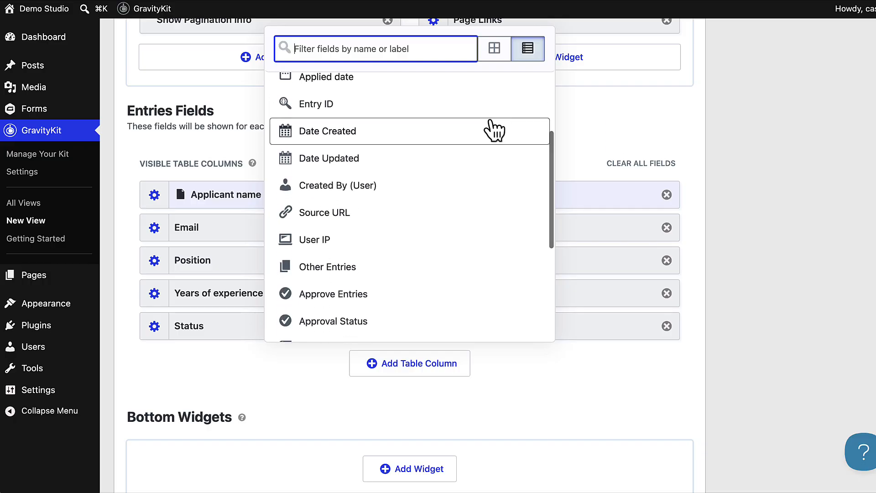
click(346, 133)
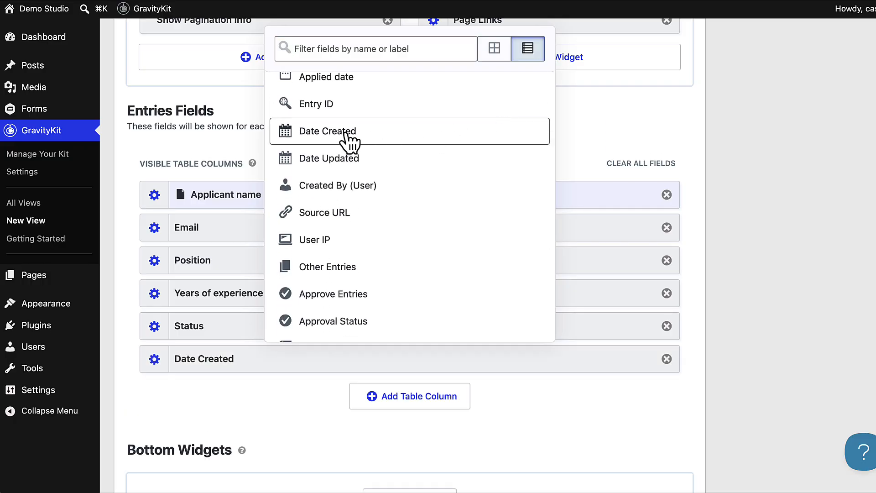
click(250, 410)
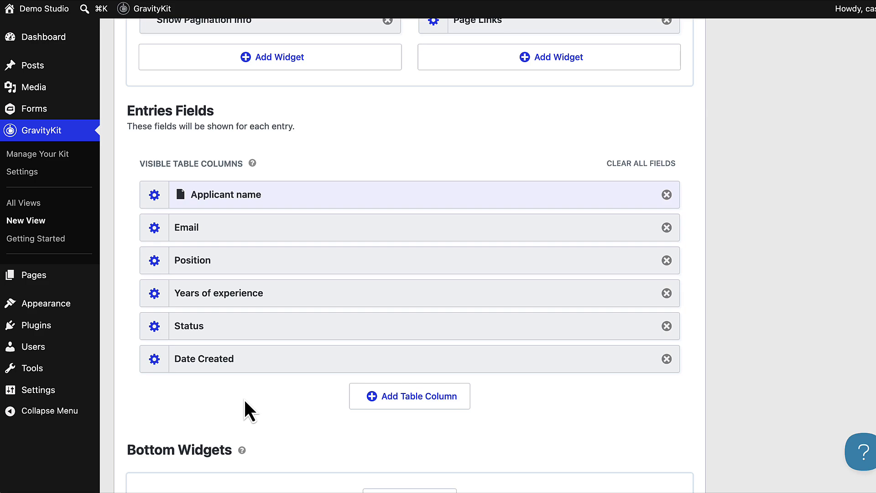
scroll(255, 384, down, 1)
drag(266, 347, 283, 176)
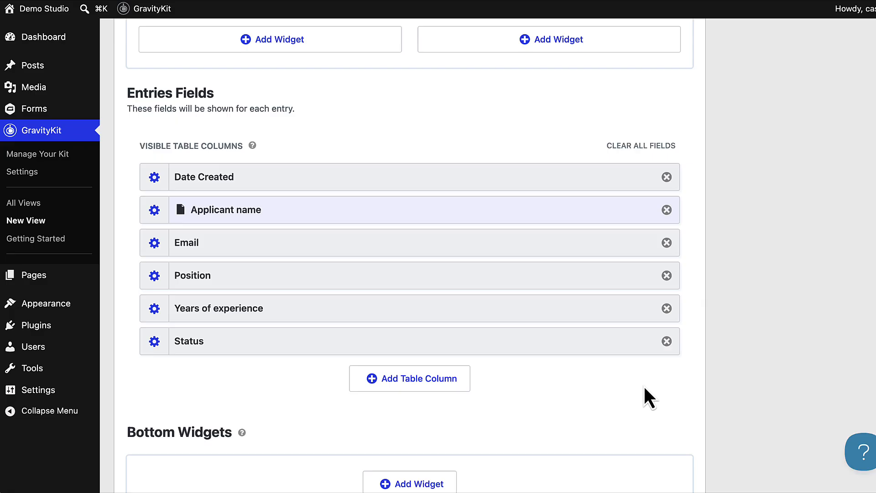
- Review the general View Settings and the theme options under Styles
scroll(739, 302, down, 10)
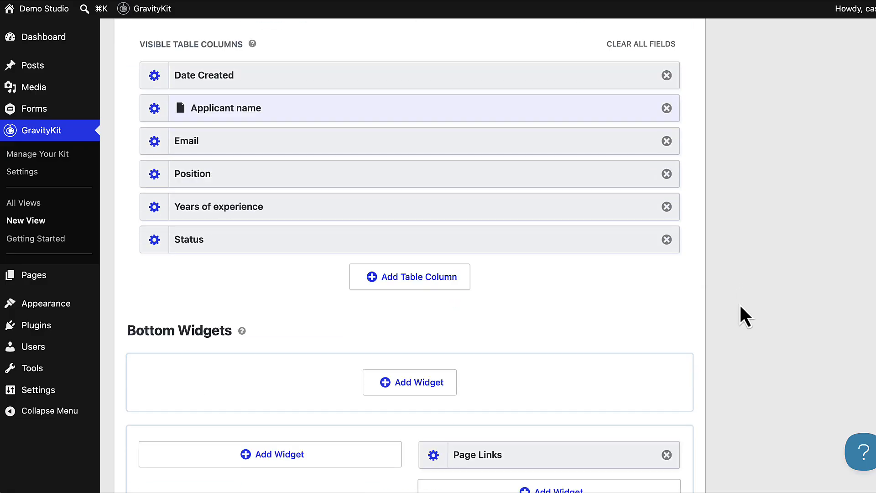
scroll(739, 303, down, 2)
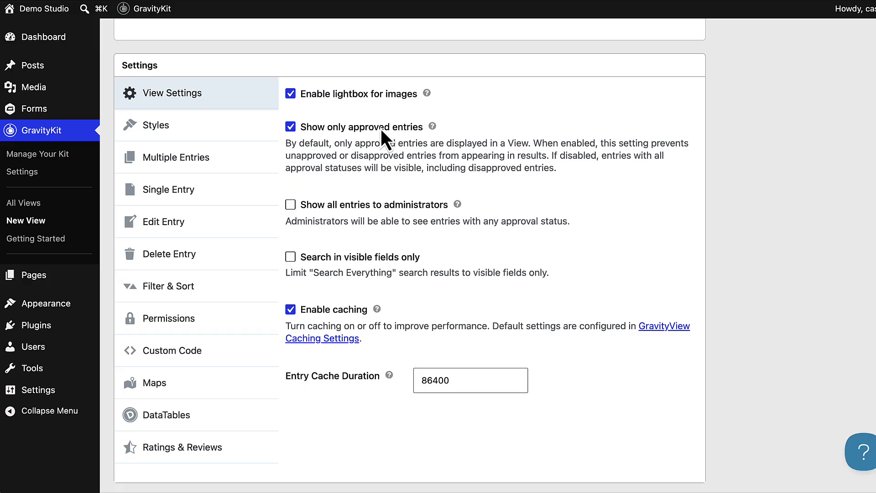
click(208, 128)
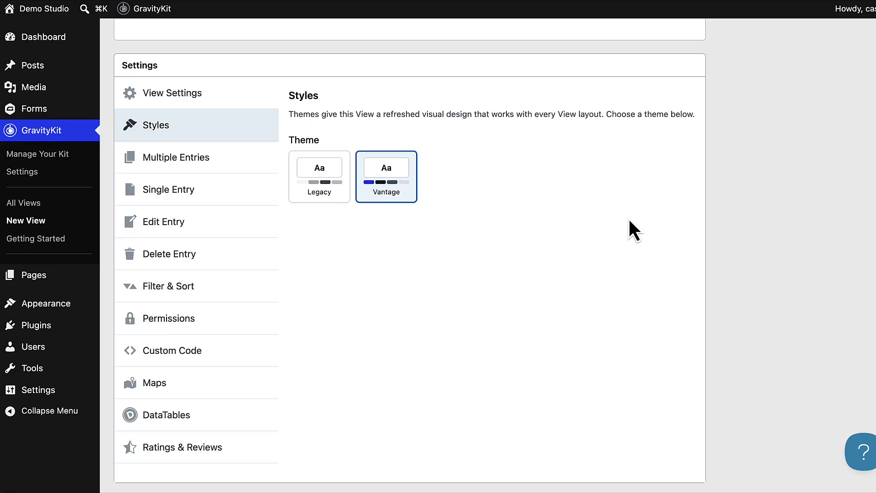
- Publish the View and open its permalink in a new browser tab
scroll(751, 208, up, 15)
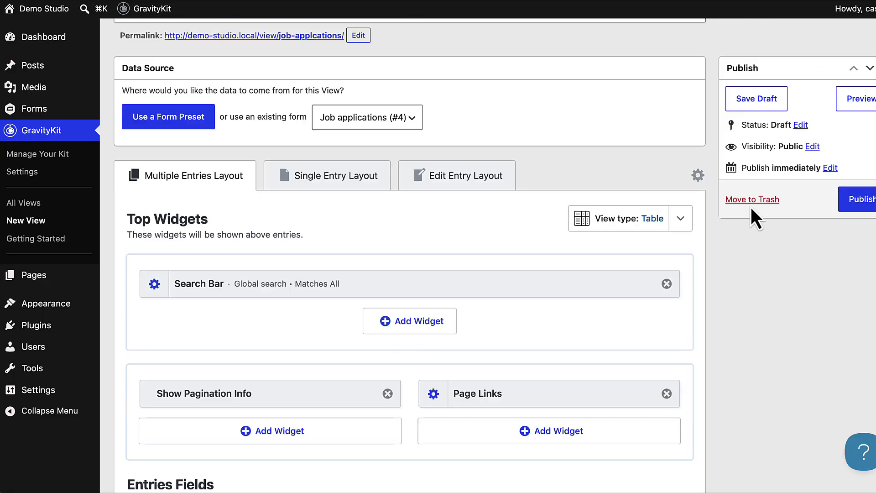
click(850, 206)
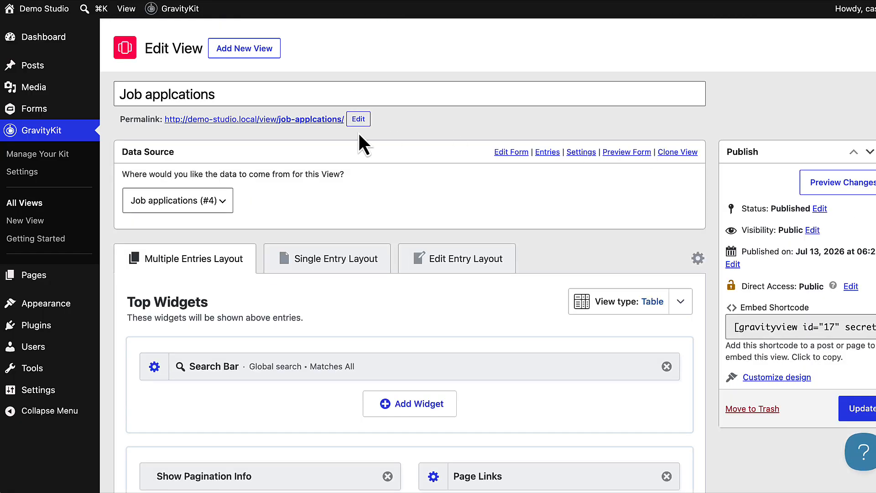
right_click(316, 119)
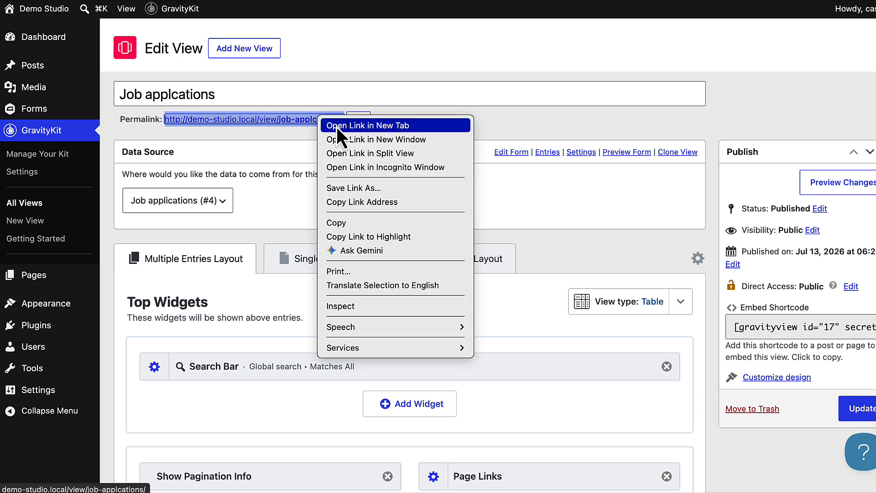
click(336, 125)
click(315, 0)
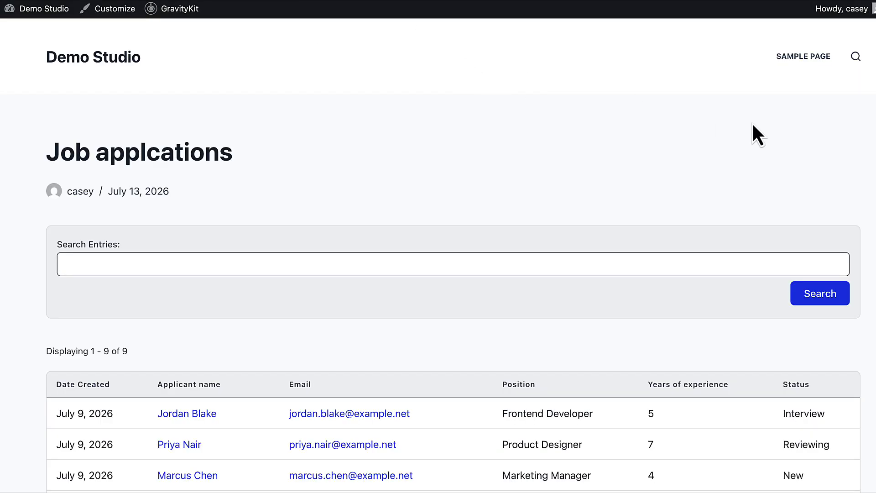
- Examine the search bar and the table of job application entries on the published View page
scroll(867, 155, down, 1)
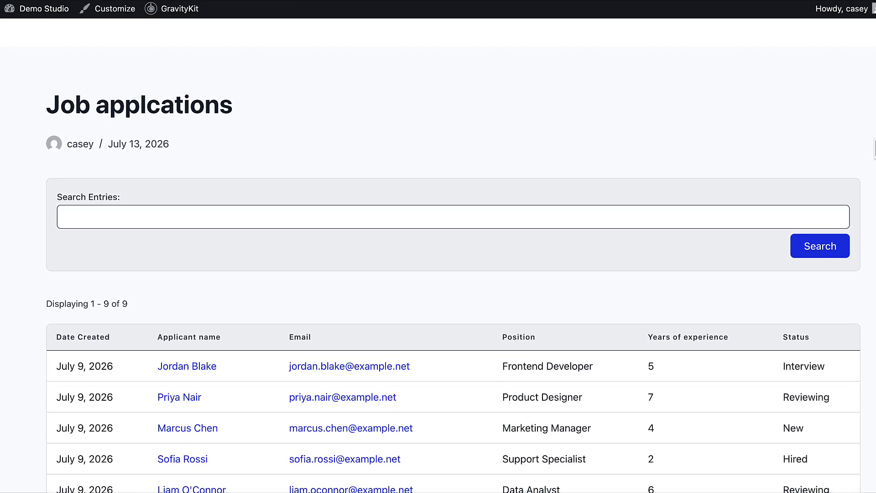
scroll(874, 151, down, 3)
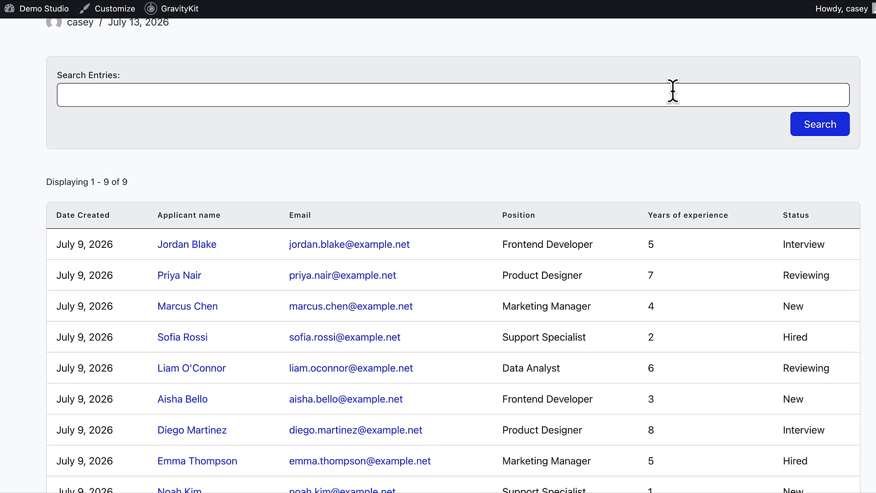
scroll(874, 187, down, 2)
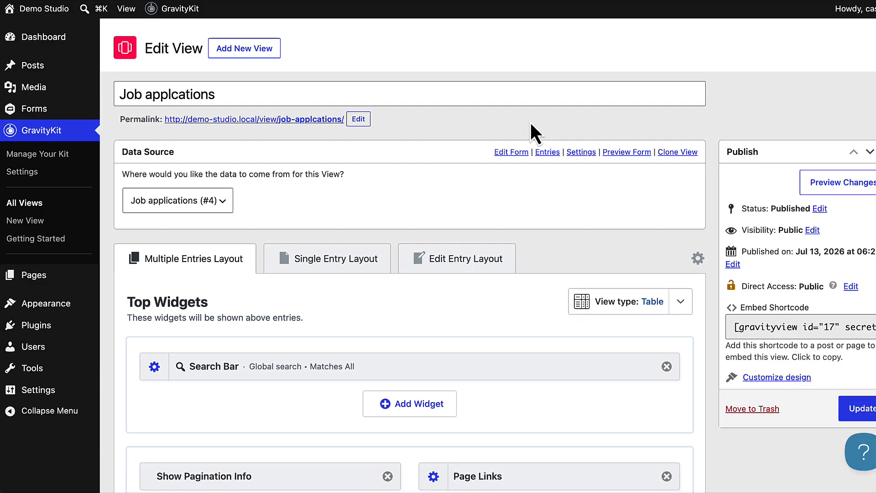
- Return to the View editor and review the fields of the Single Entry and Edit Entry layouts
scroll(531, 131, down, 3)
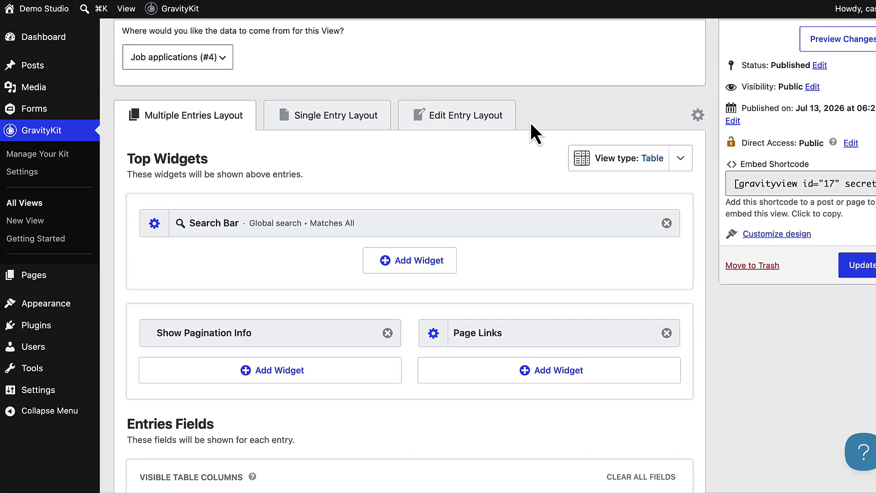
scroll(529, 121, down, 2)
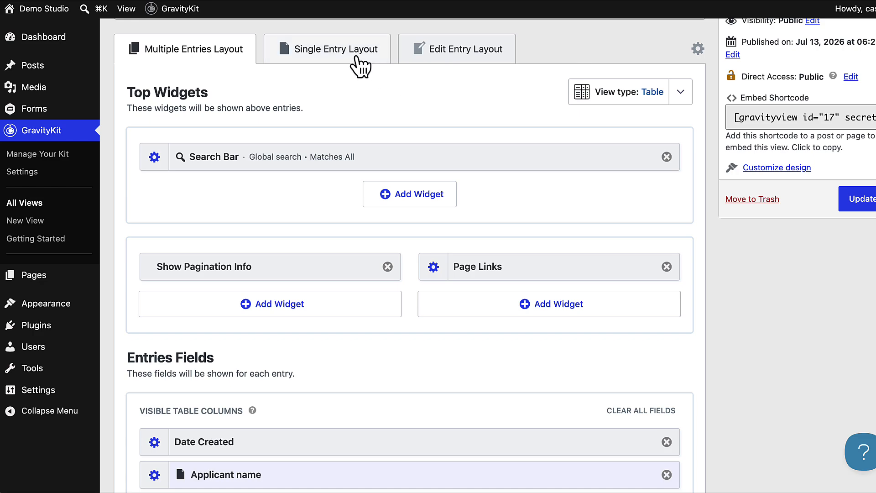
click(336, 53)
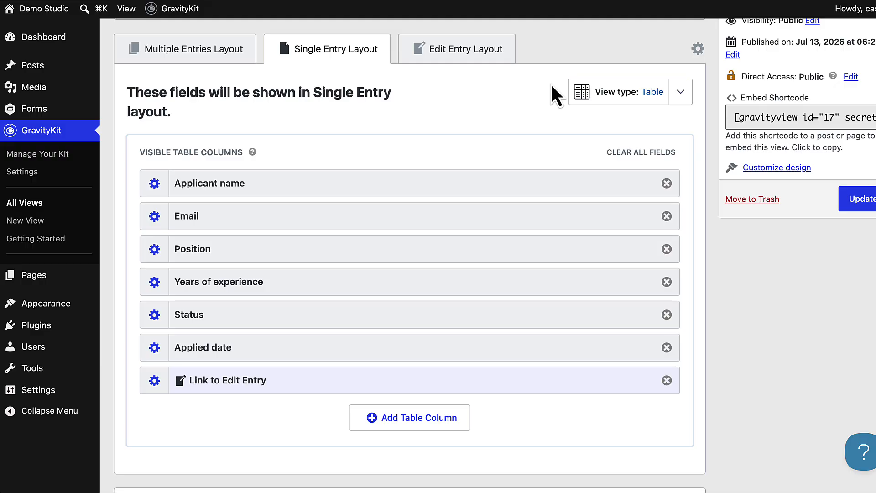
scroll(534, 97, down, 1)
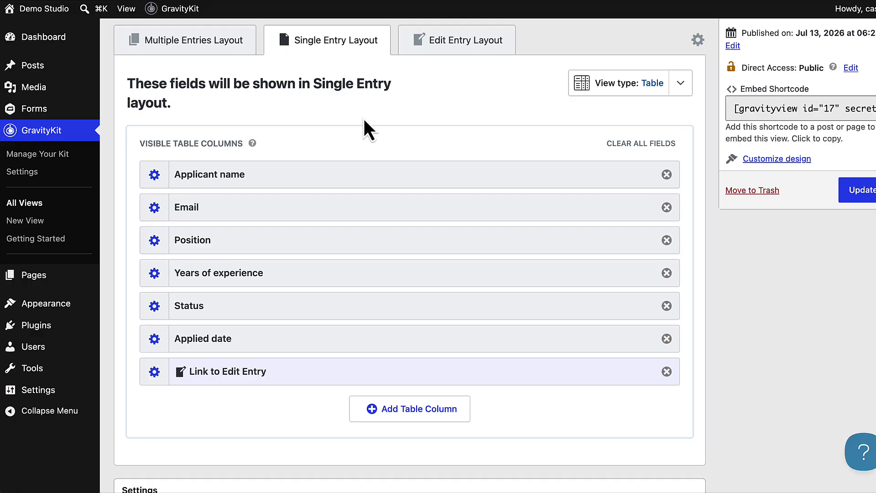
click(468, 46)
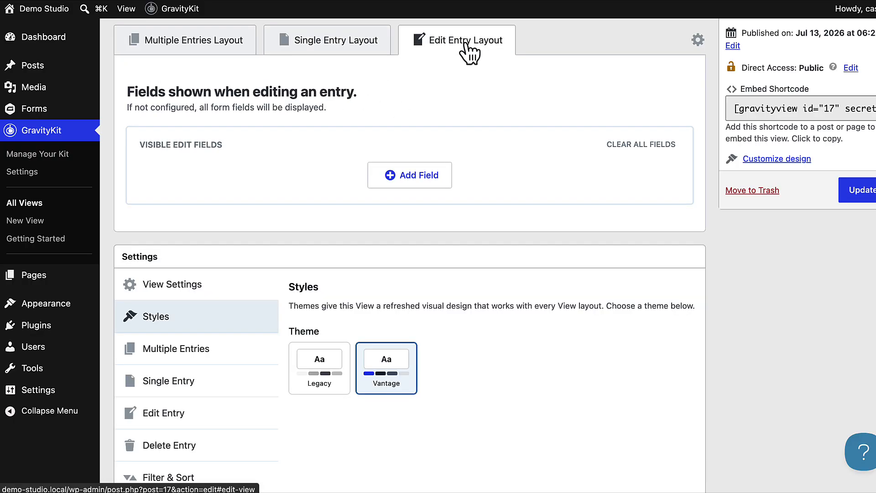
scroll(546, 70, up, 1)
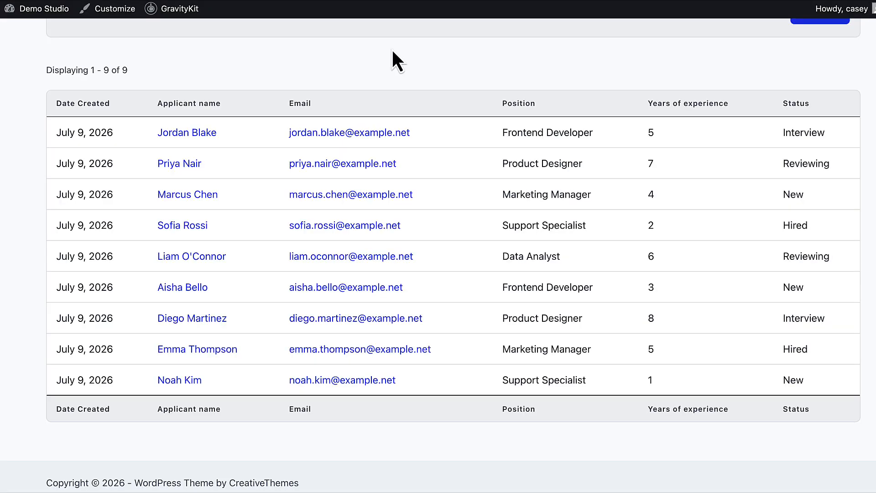
- On the published View page, open the first applicant's single entry and review its details
scroll(392, 58, up, 3)
scroll(392, 59, down, 2)
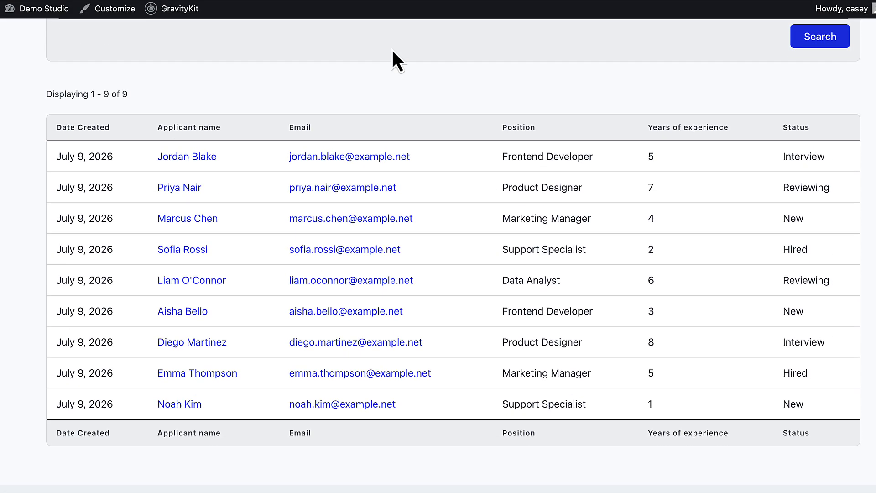
click(211, 158)
scroll(600, 146, down, 1)
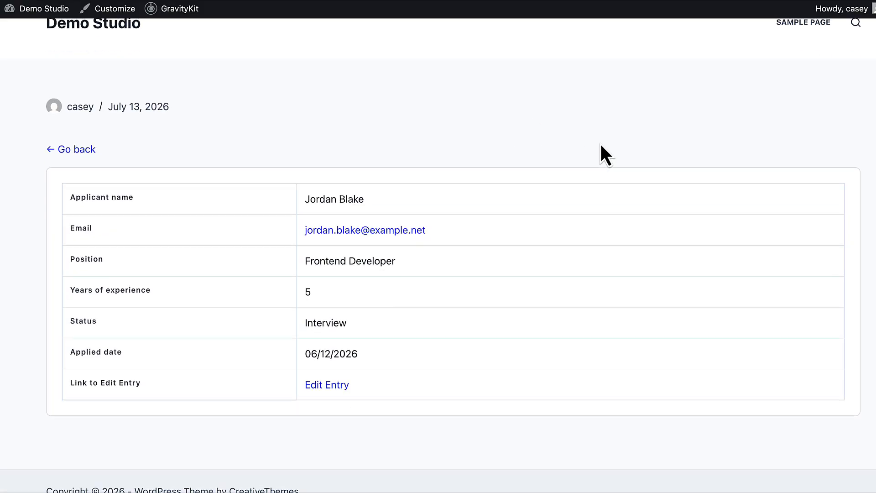
scroll(600, 146, down, 1)
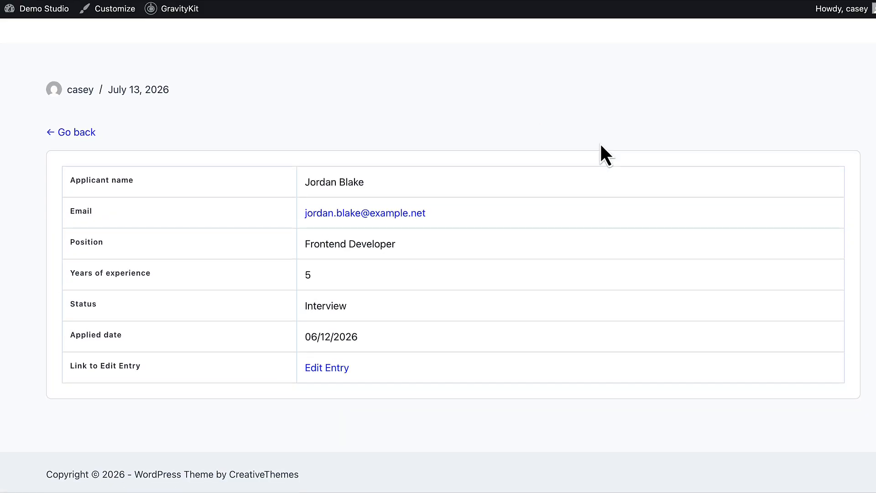
- Open the entry's Edit Entry form and look through its fields without changing them
click(330, 371)
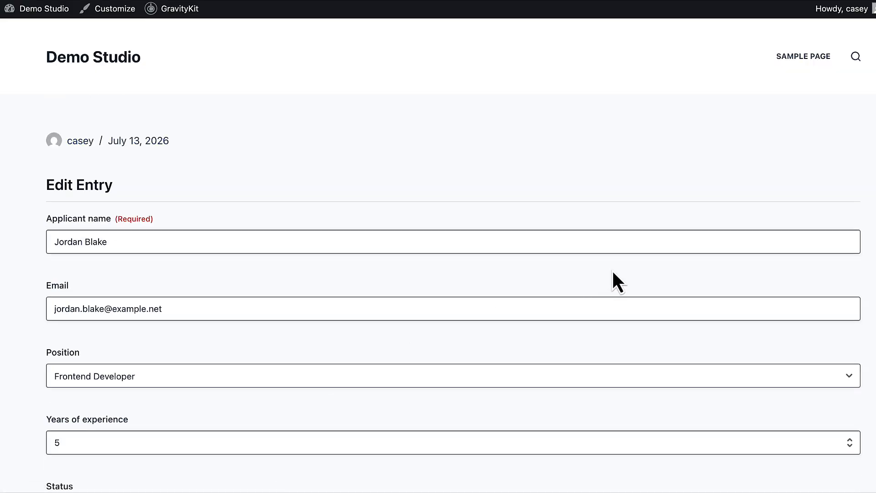
scroll(453, 270, down, 5)
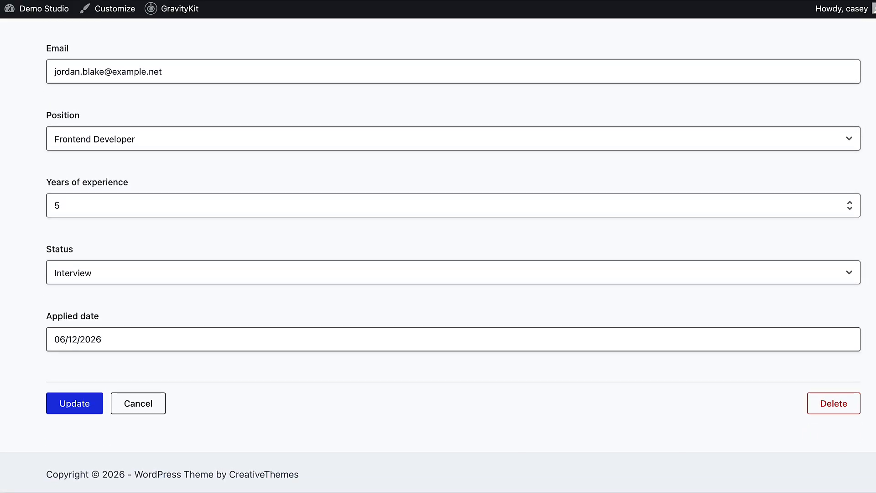
scroll(438, 255, up, 4)
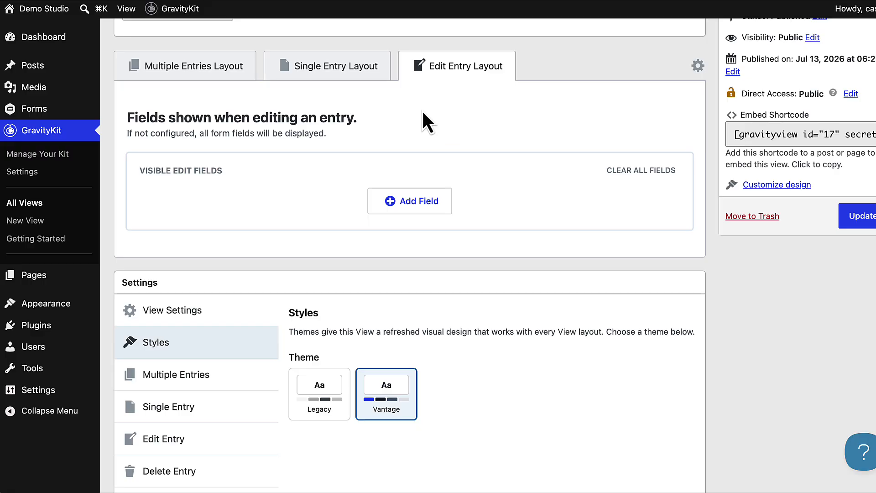
- Return to the View editor and open the Search Bar widget's settings in the Multiple Entries layout
click(210, 70)
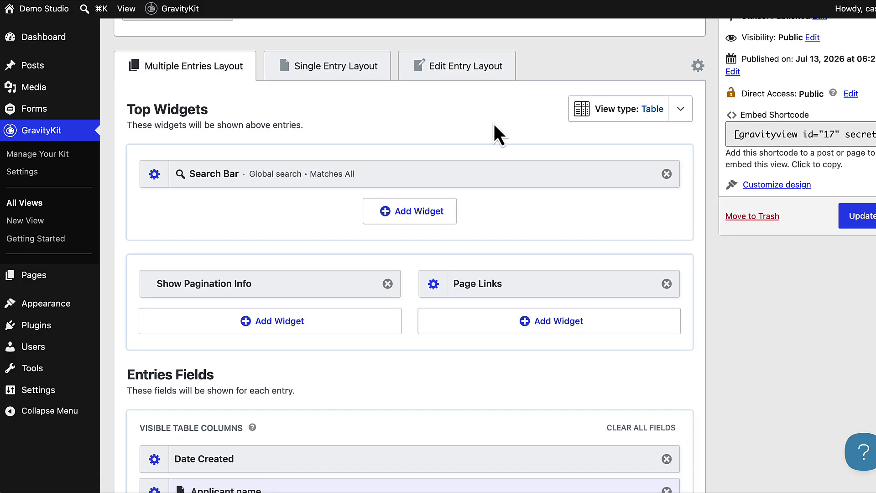
scroll(493, 122, down, 1)
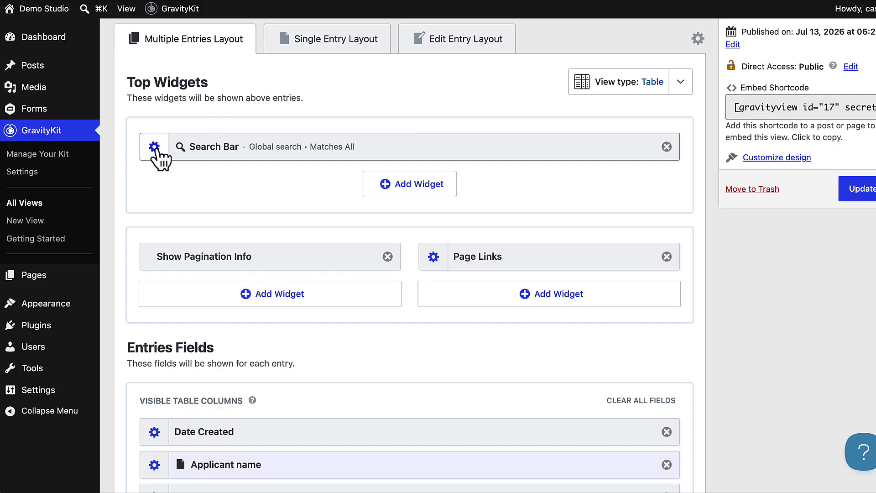
click(155, 147)
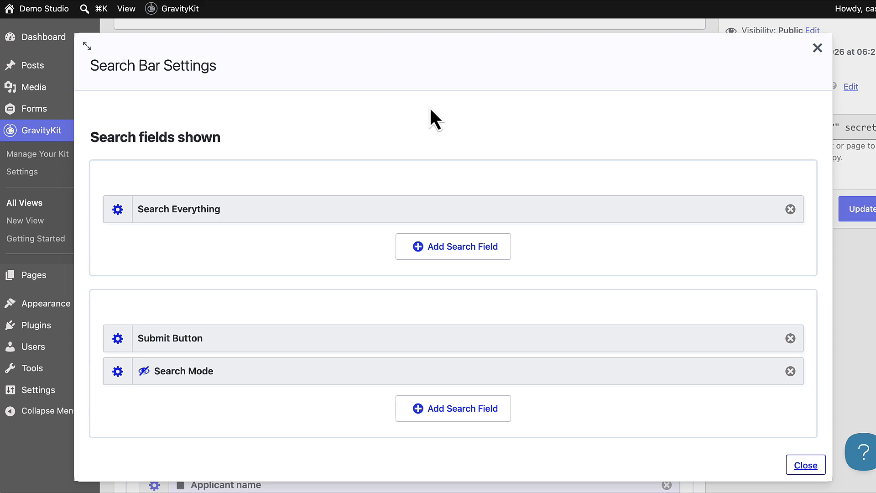
scroll(367, 149, down, 1)
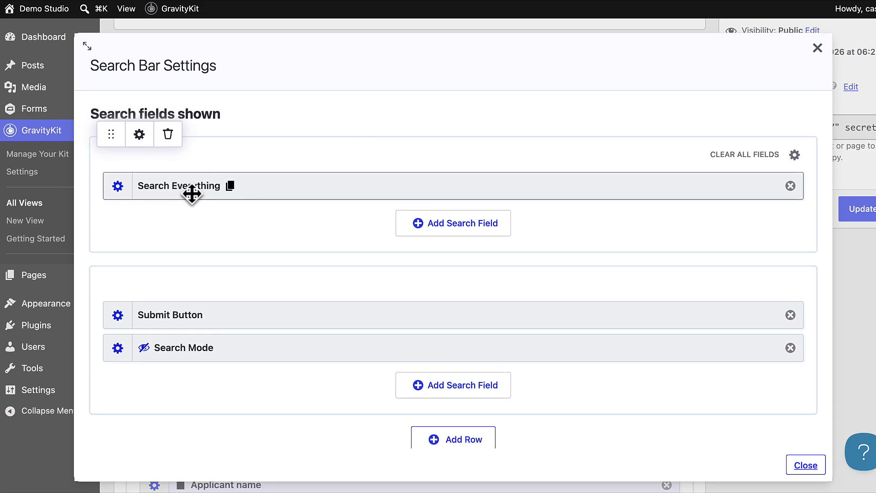
scroll(329, 230, down, 1)
- Add Applicant name, Position and Status as search fields below Search Everything
click(474, 211)
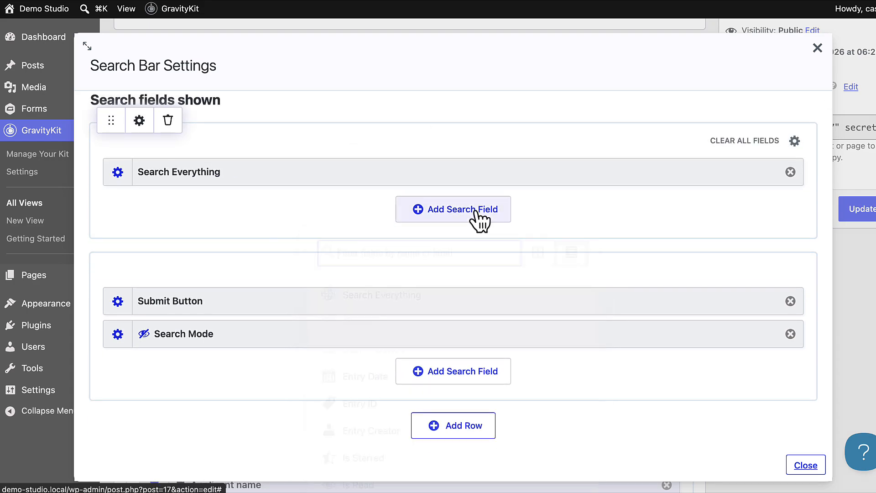
scroll(565, 201, down, 3)
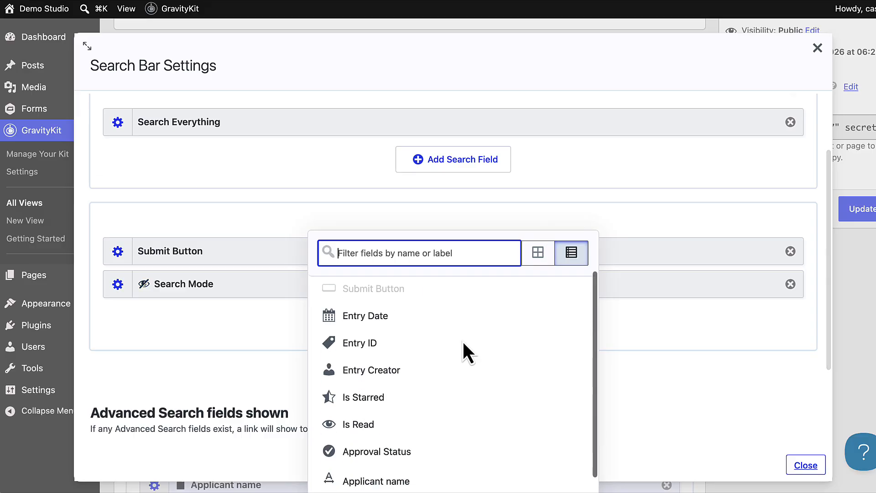
scroll(464, 347, down, 5)
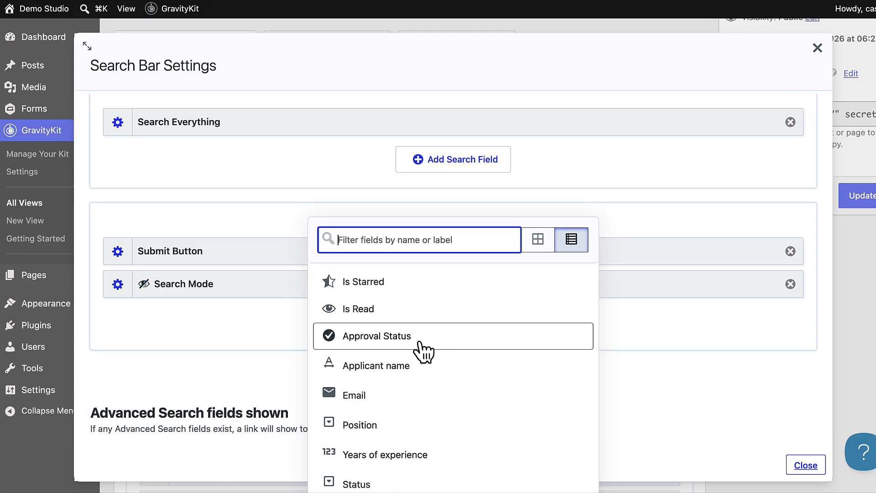
click(383, 375)
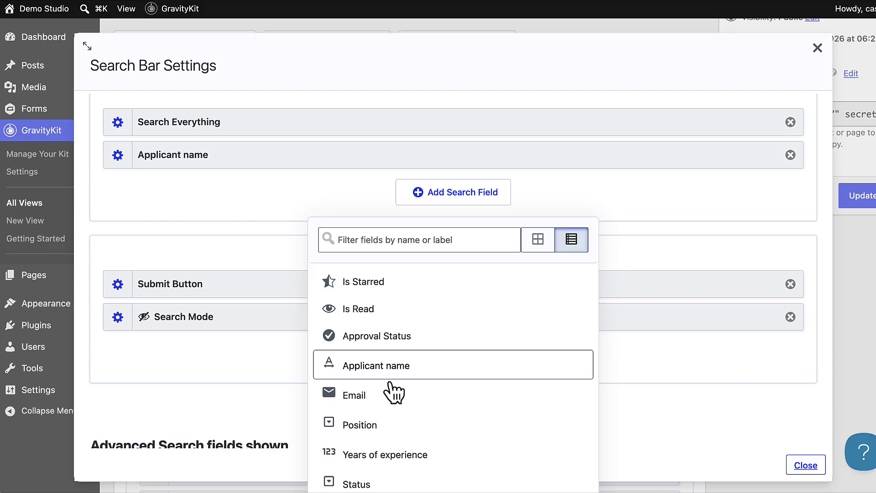
click(391, 437)
click(378, 484)
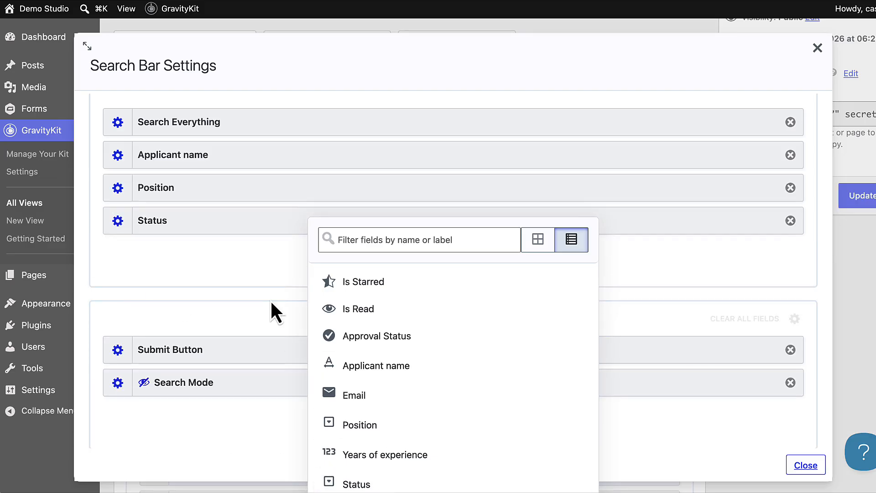
click(234, 262)
- Arrange the fields of the first search row Side by side (horizontal)
scroll(532, 232, up, 3)
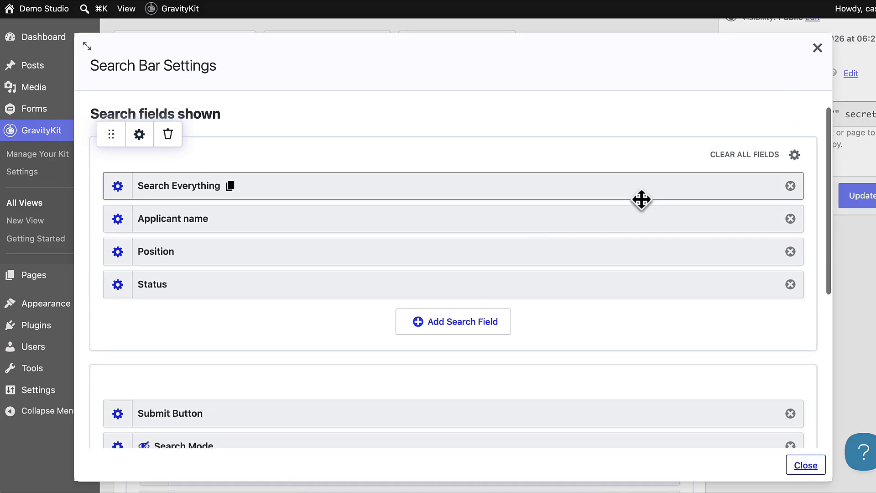
click(794, 155)
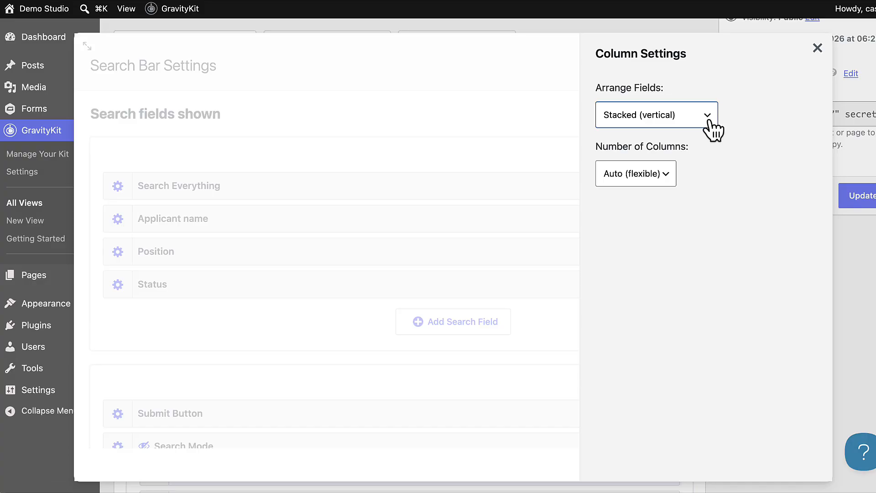
click(683, 119)
click(688, 134)
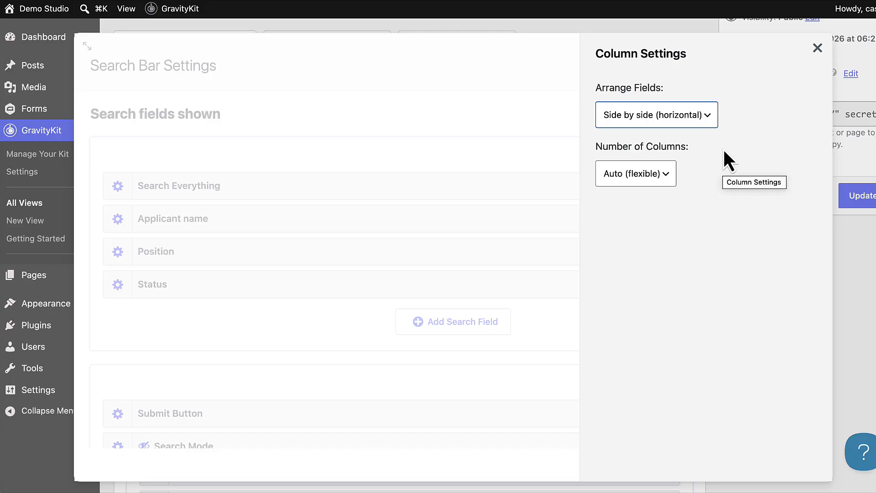
click(499, 137)
- Review the row containing the Submit Button and the settings of the Search Mode field
scroll(500, 141, down, 3)
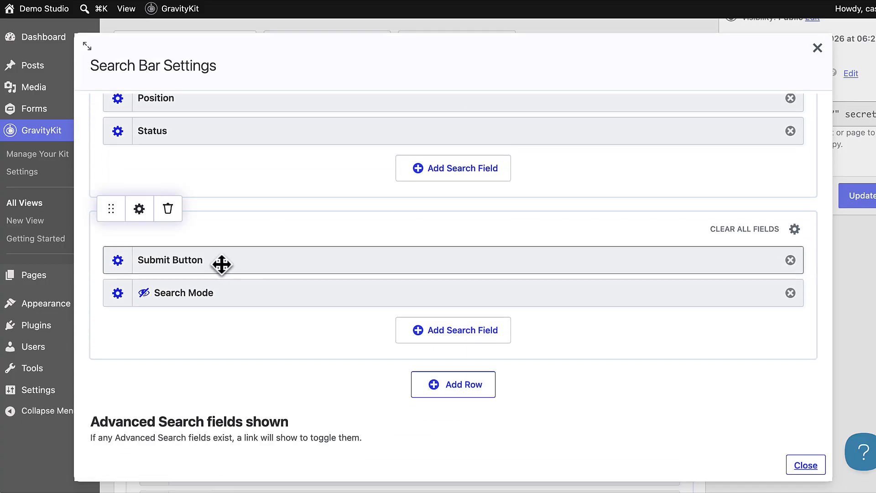
mouse_move(229, 264)
mouse_down()
mouse_move(248, 162)
mouse_move(242, 294)
mouse_move(239, 266)
mouse_up()
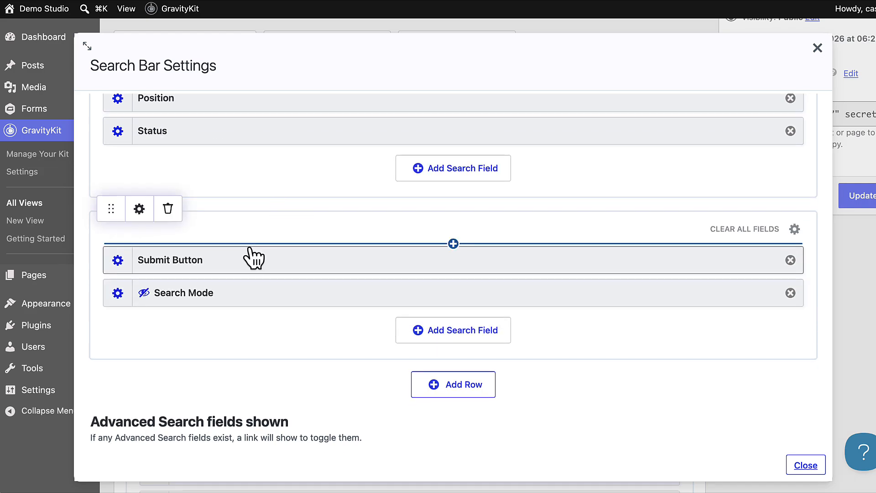
scroll(246, 251, down, 2)
click(117, 258)
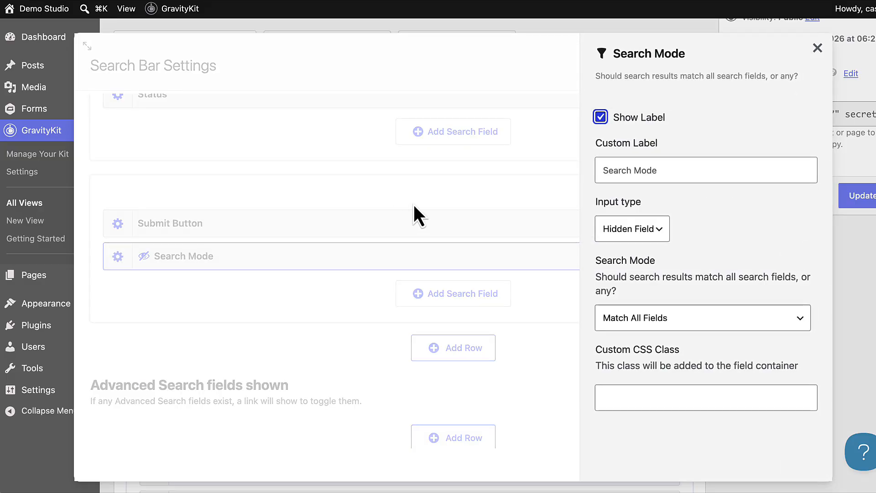
click(717, 202)
scroll(716, 201, down, 1)
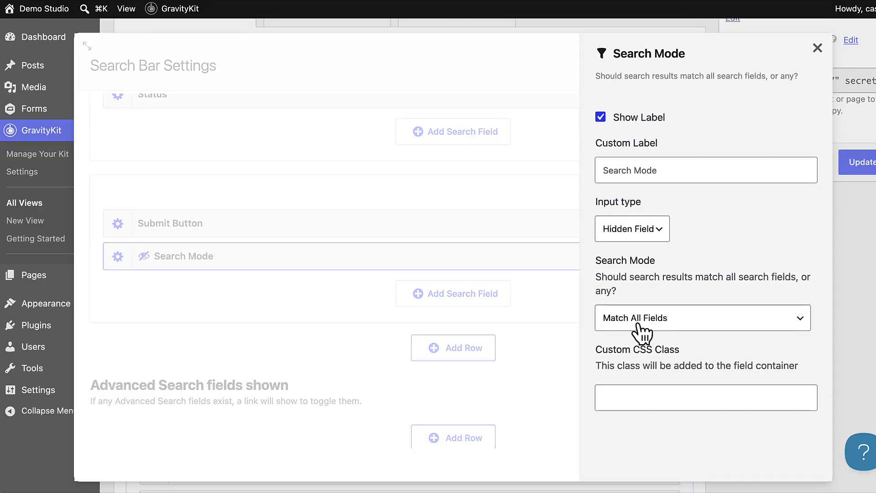
- Examine the Search Mode and Input type choices of the Search Mode field, and close its settings
click(675, 325)
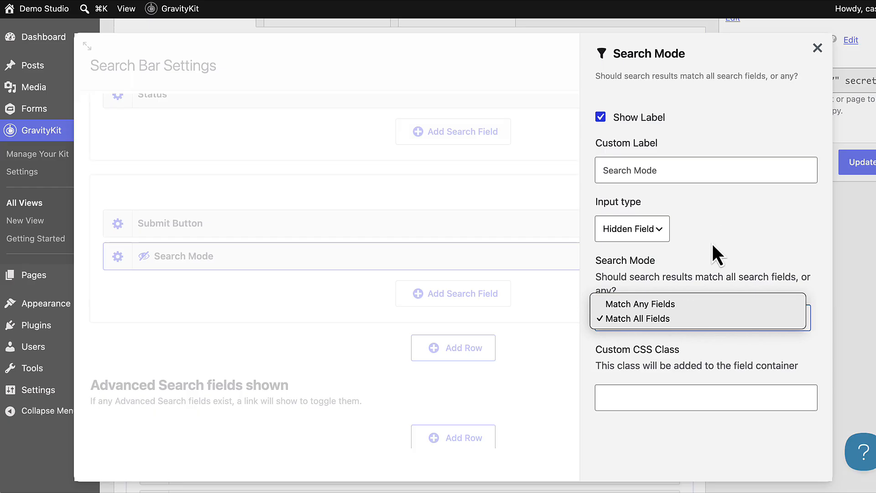
click(718, 228)
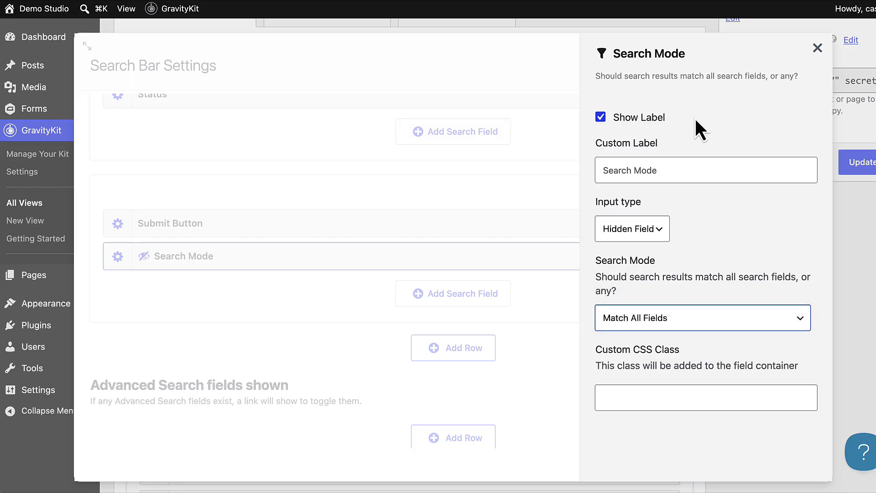
click(658, 232)
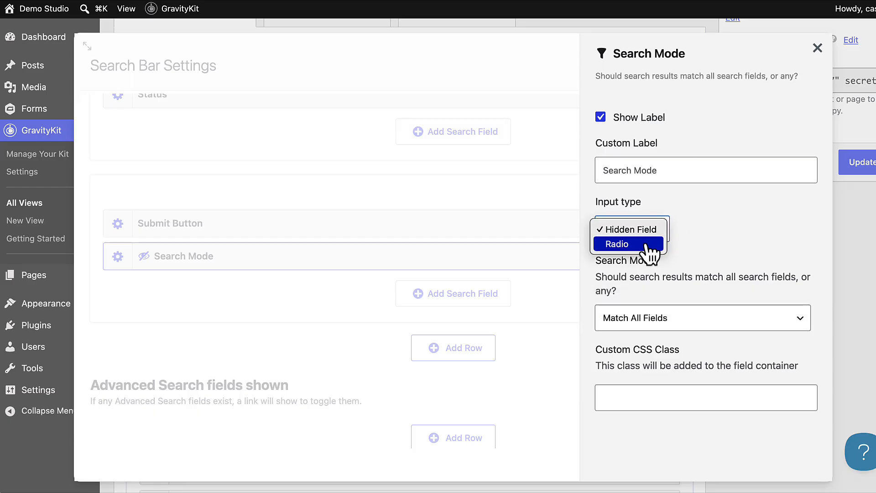
click(718, 225)
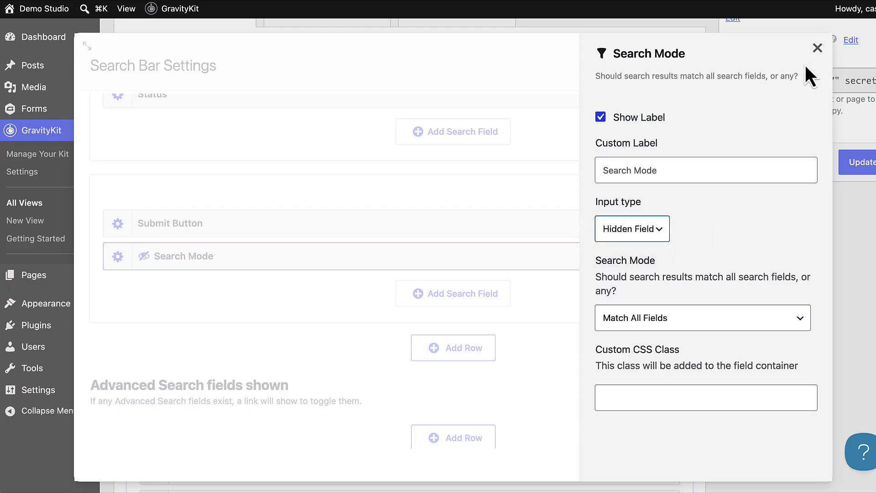
click(817, 48)
- Close the Search Bar settings and update the View
scroll(613, 167, down, 2)
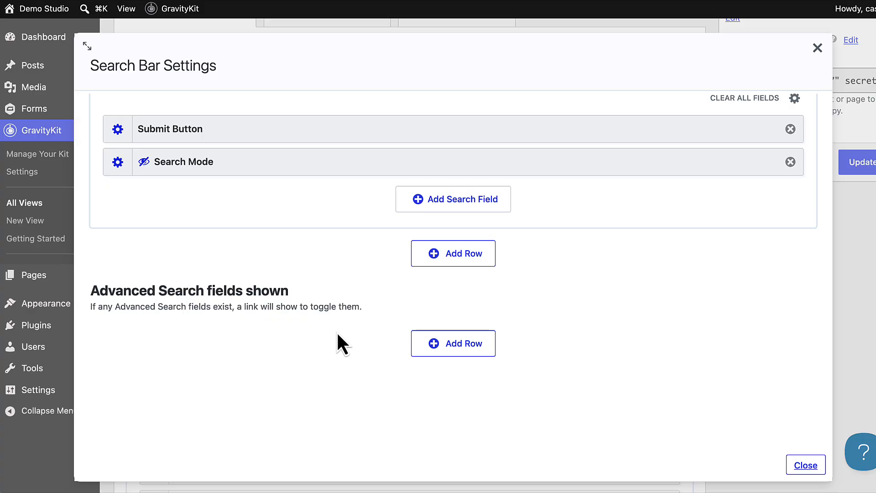
scroll(337, 334, up, 4)
click(873, 225)
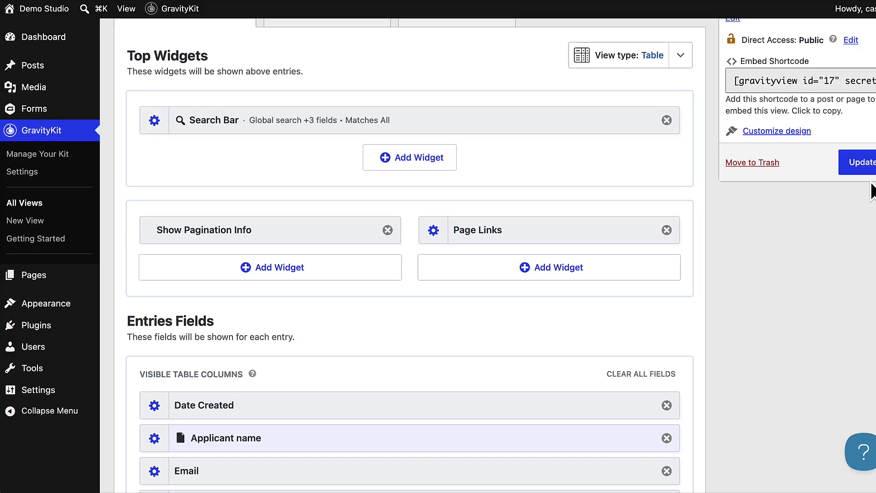
click(868, 168)
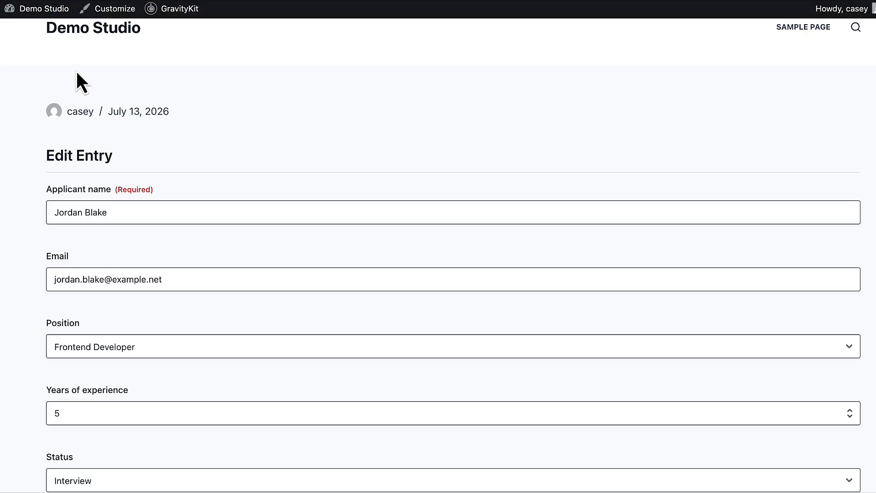
- On the published View, cancel editing the open entry and go back to the list of all entries
scroll(76, 69, down, 3)
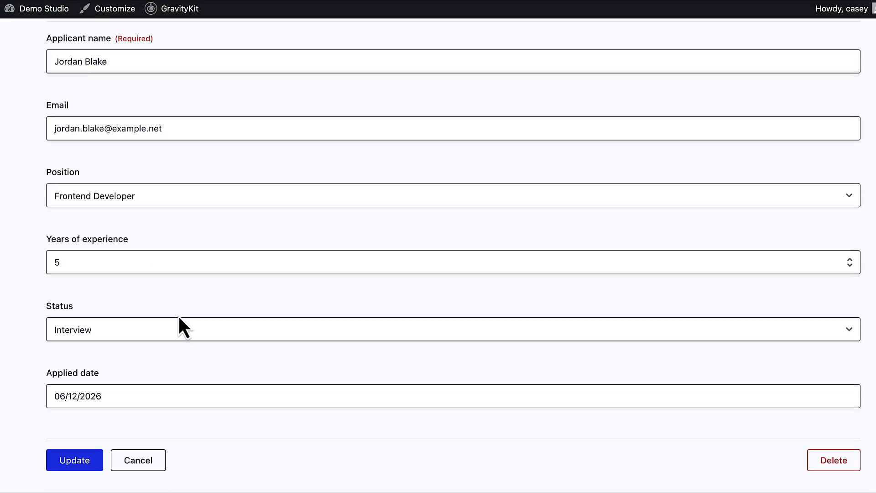
click(140, 463)
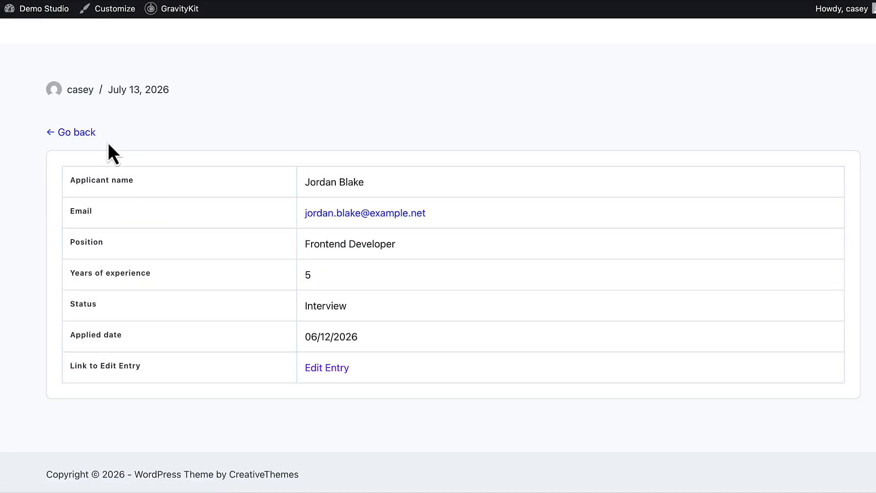
click(88, 134)
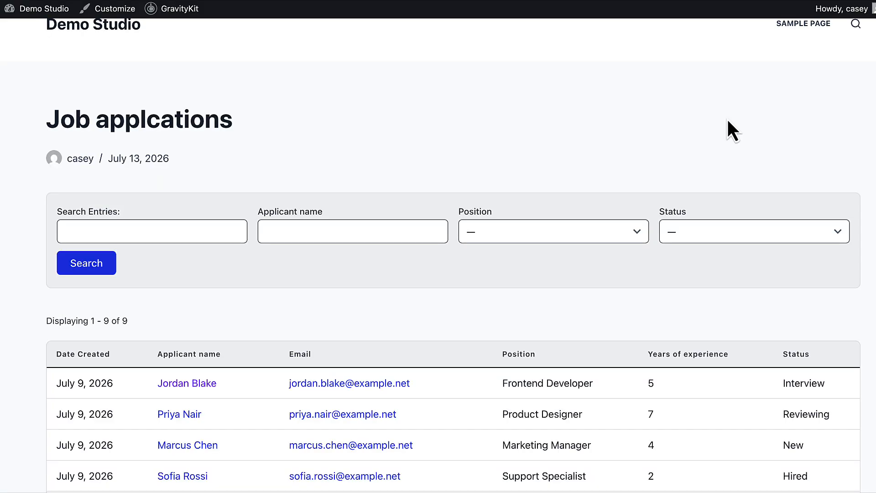
scroll(830, 121, down, 2)
scroll(832, 122, down, 1)
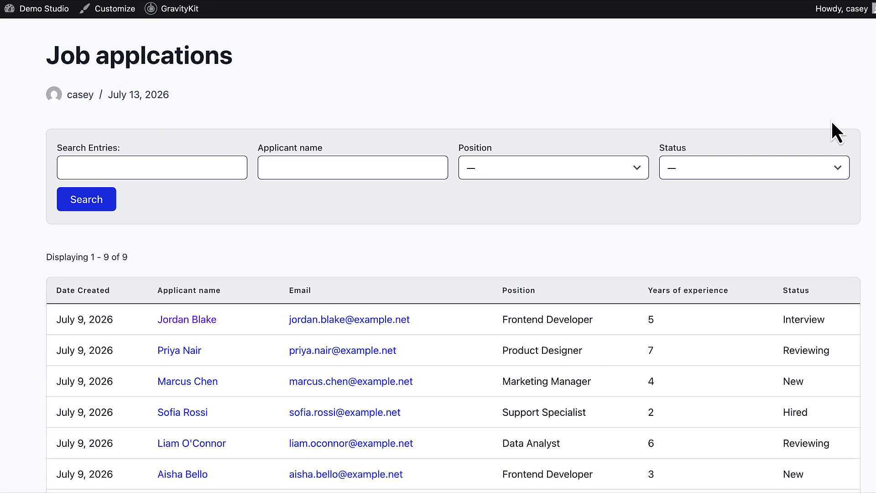
- Examine the Position and Status search options and the entries table on the published View
click(619, 173)
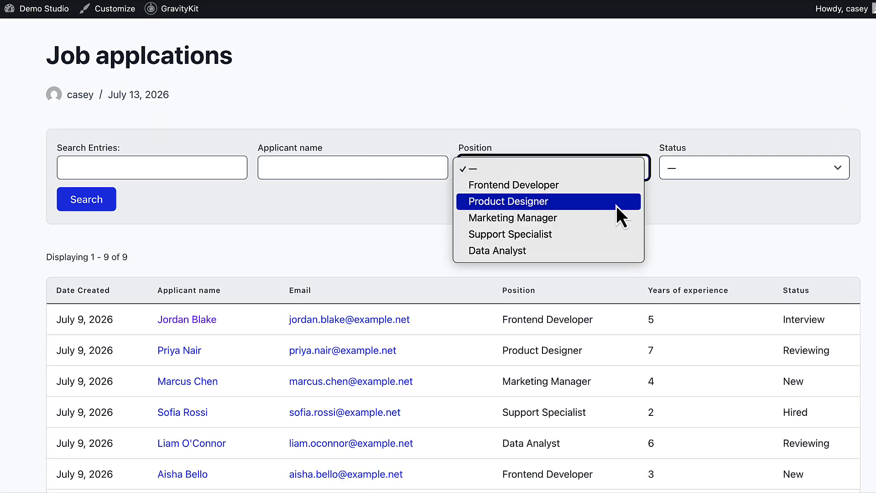
click(739, 171)
click(742, 171)
click(566, 221)
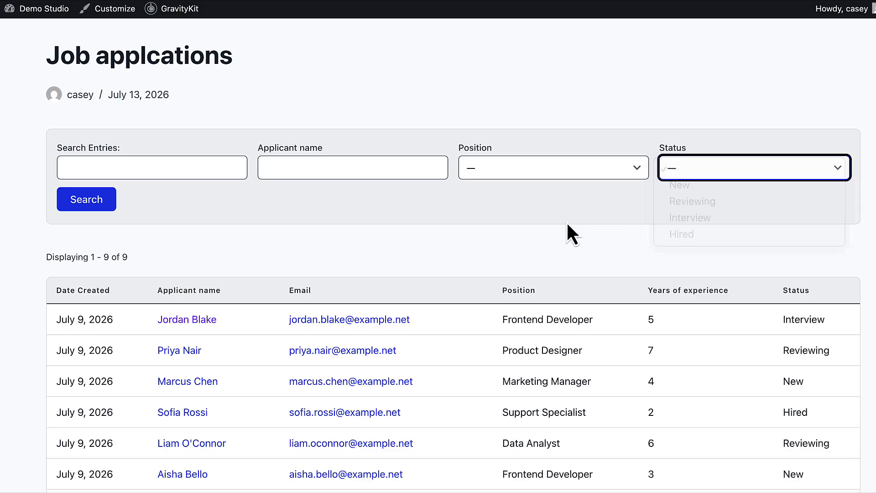
scroll(566, 221, down, 10)
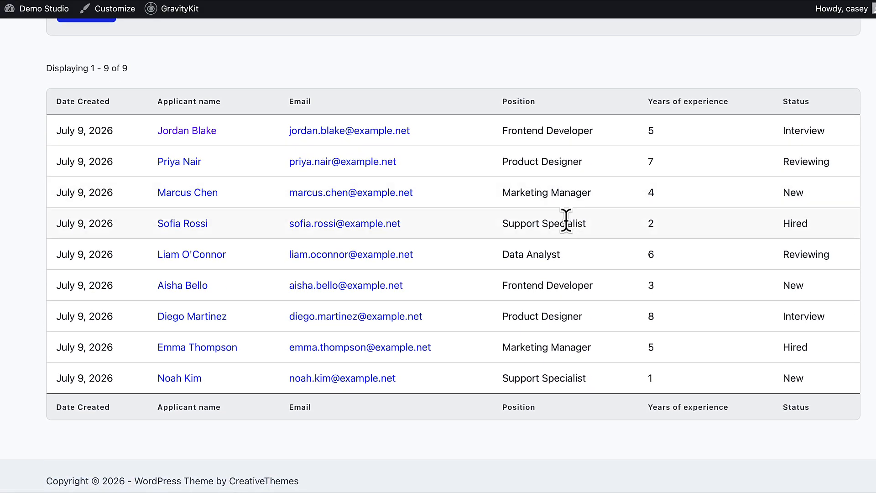
scroll(674, 203, up, 5)
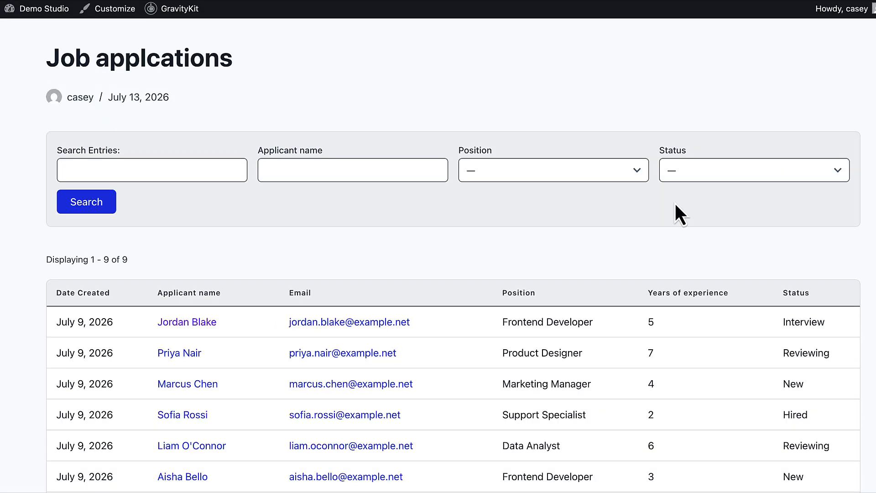
scroll(743, 167, down, 1)
- Search the published View for entries with the Status Reviewing, and look through the entries table
click(771, 137)
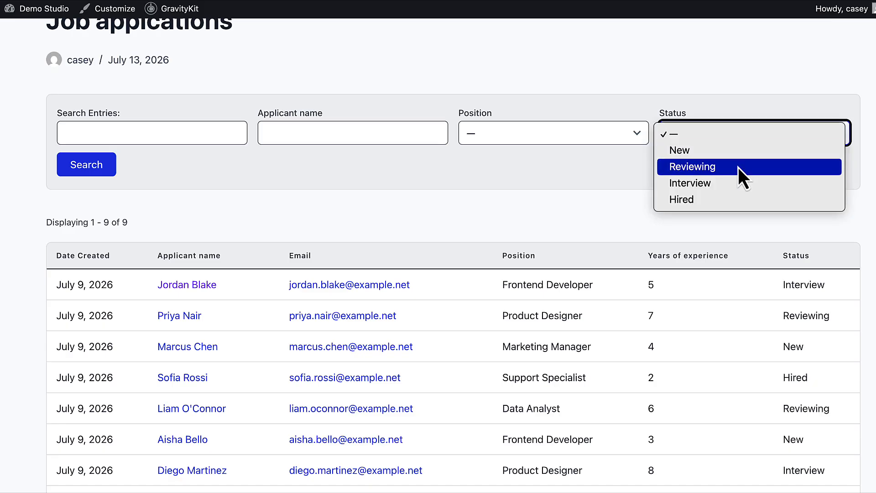
click(716, 169)
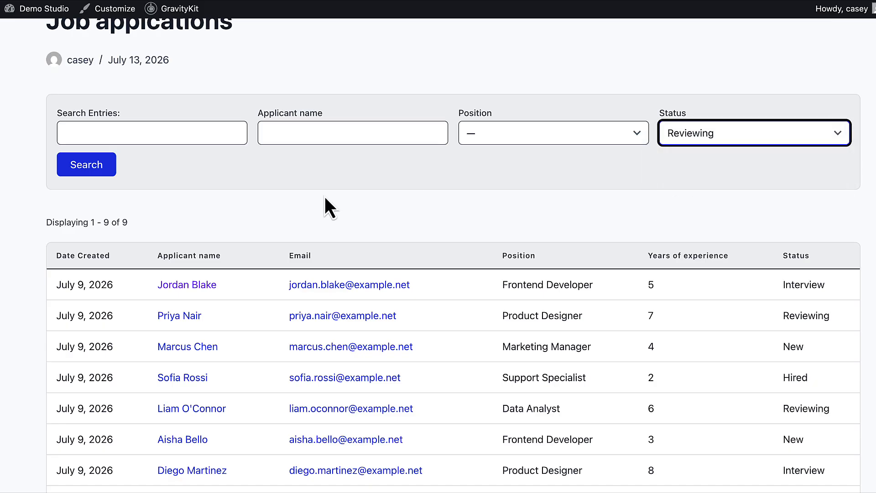
click(95, 172)
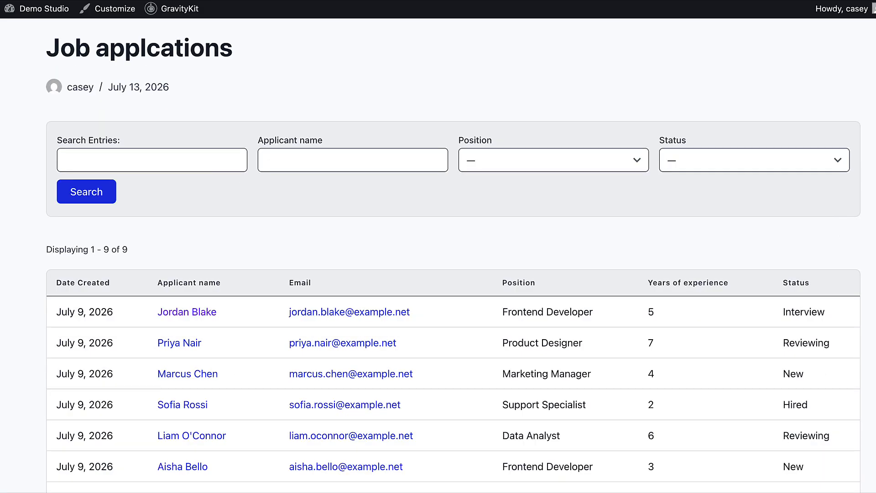
scroll(873, 226, down, 3)
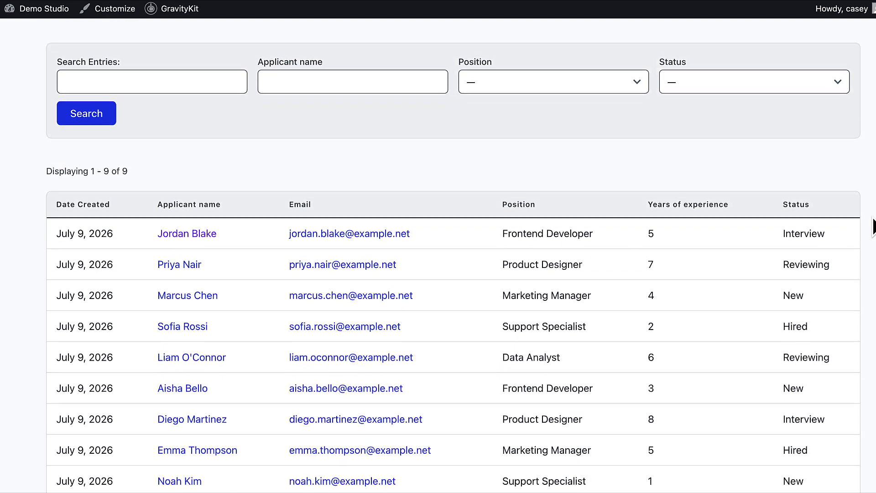